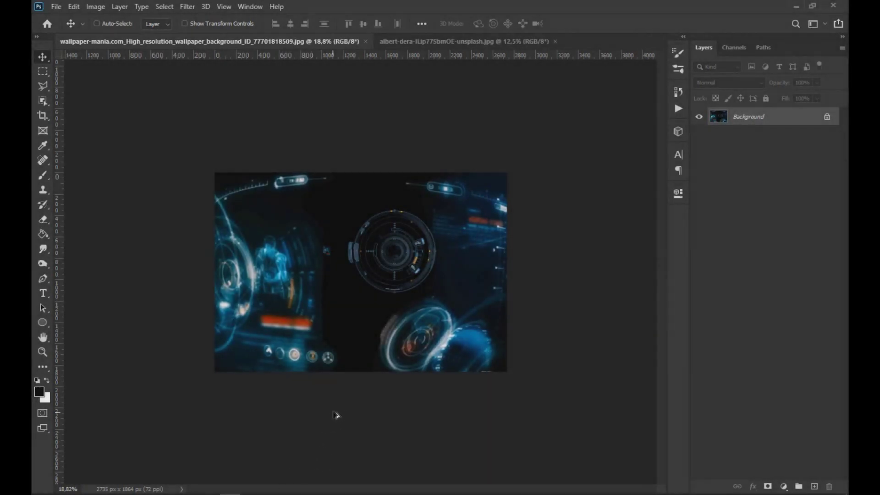
- Zoom in and out on the HUD wallpaper, then switch to the albert-dera portrait document
key("ctrl+plus")
key("ctrl+plus")
key("ctrl+plus")
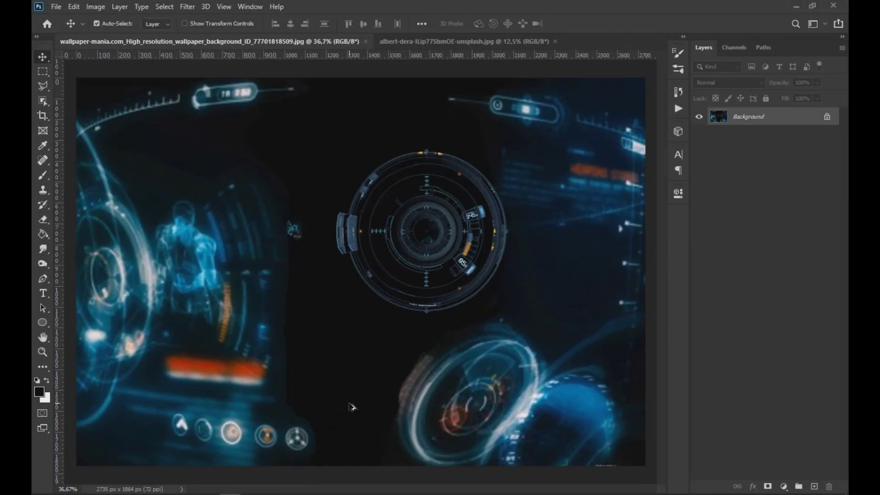
key("ctrl+minus")
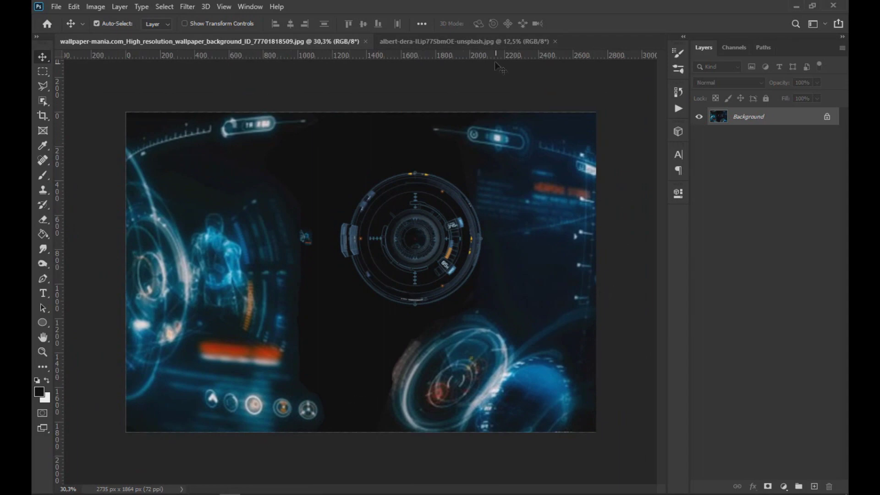
left_click(493, 43)
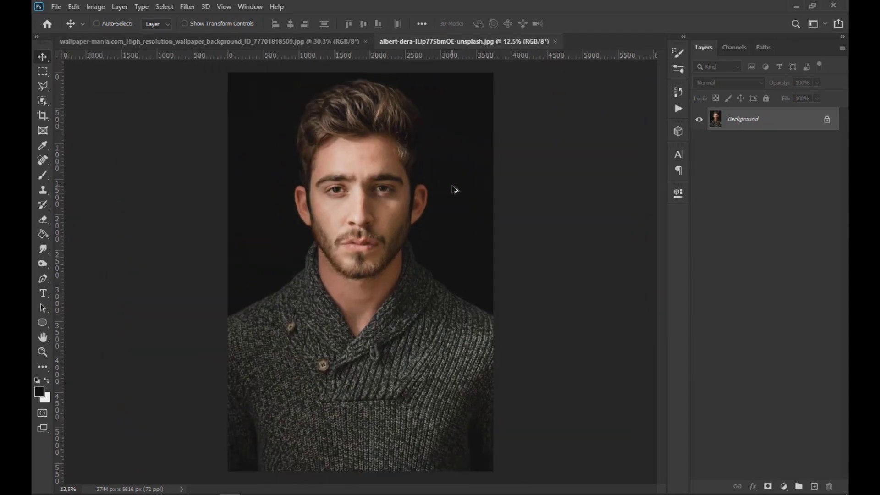
- Copy the portrait into the HUD document as Layer 1, align it at 60% opacity, then restore 100%
left_click_drag(724, 126, 393, 421)
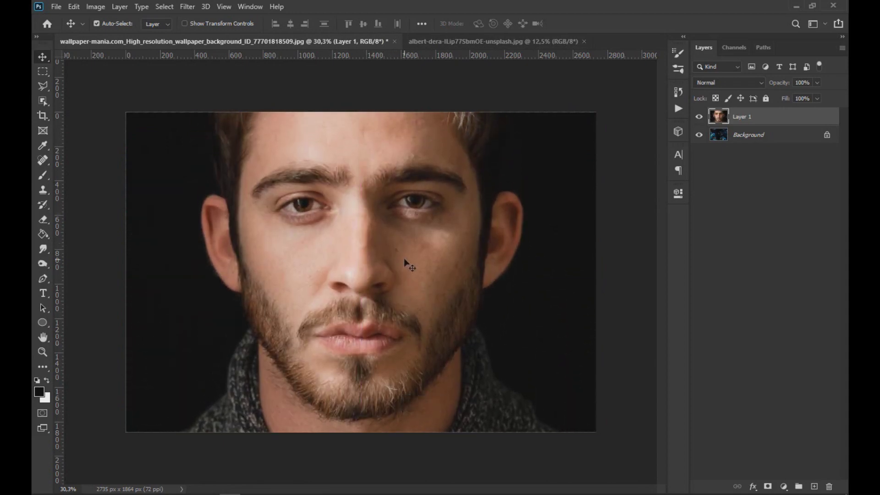
left_click_drag(405, 262, 403, 275)
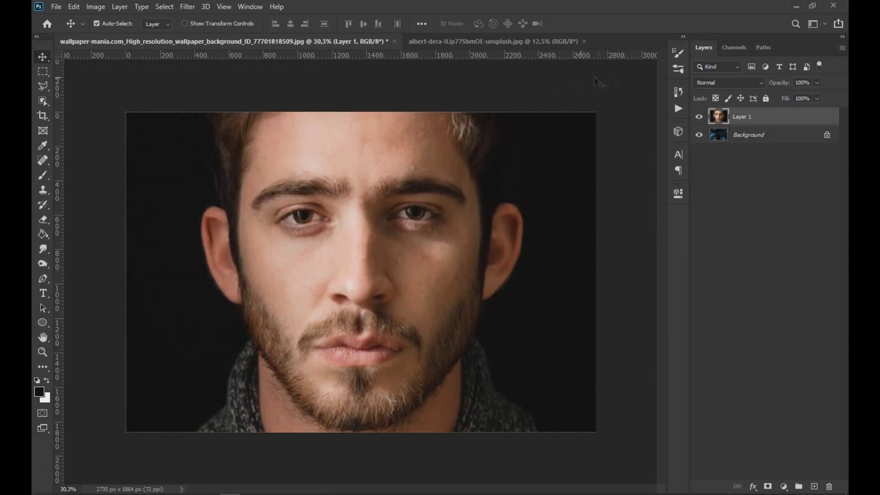
left_click(795, 95)
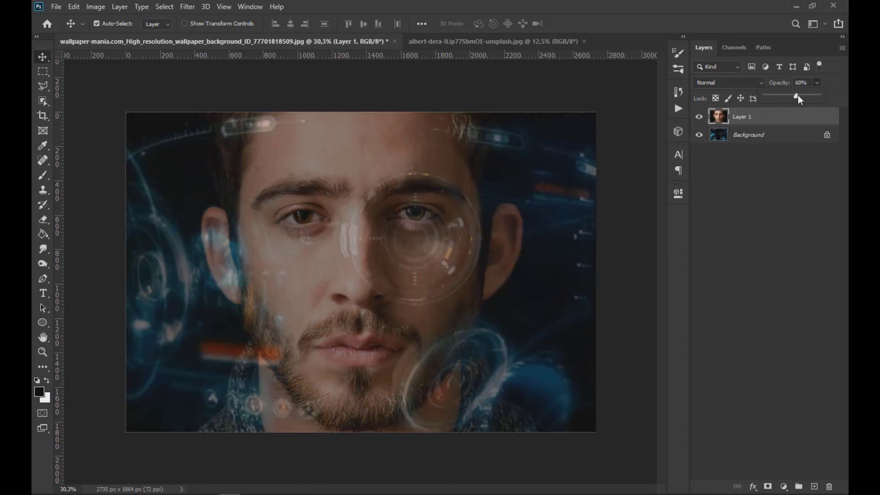
mouse_move(388, 336)
left_mouse_down()
mouse_move(393, 327)
mouse_move(390, 365)
mouse_move(374, 340)
left_mouse_up()
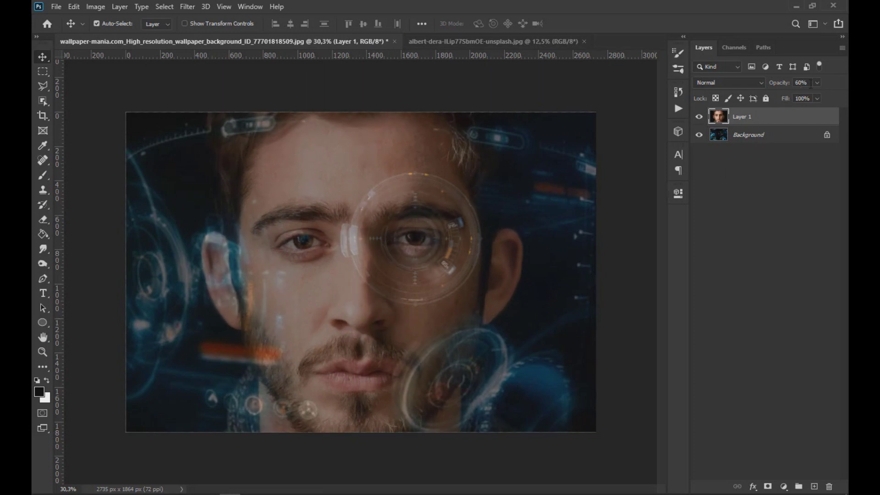
left_click_drag(830, 97, 848, 102)
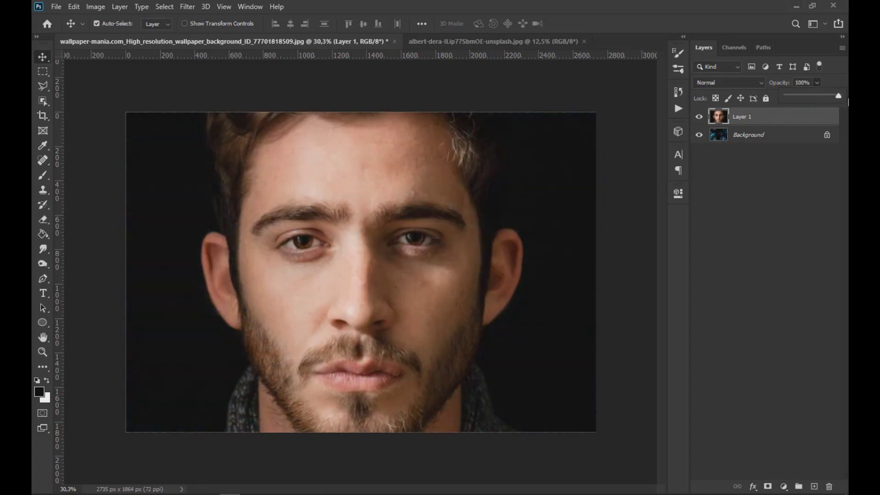
key("ctrl+plus")
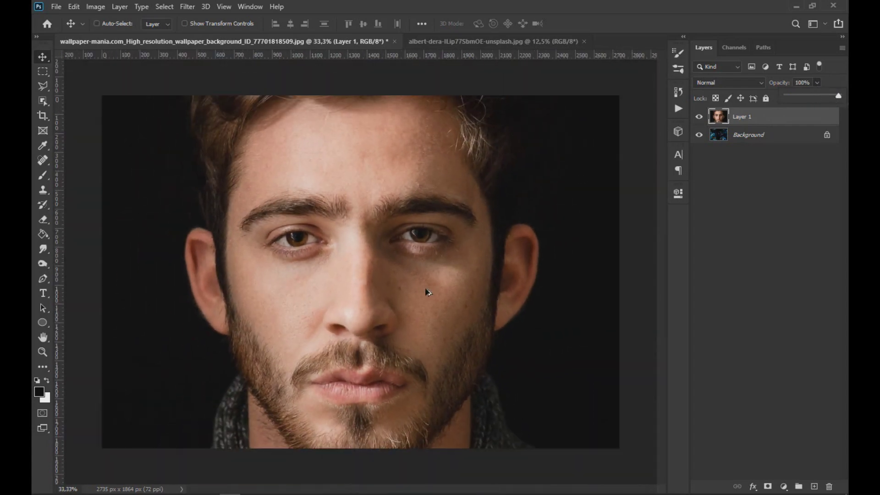
- Apply the Camera Raw Filter to the portrait with Temperature -28 and Luminance noise reduction 35
left_click(187, 6)
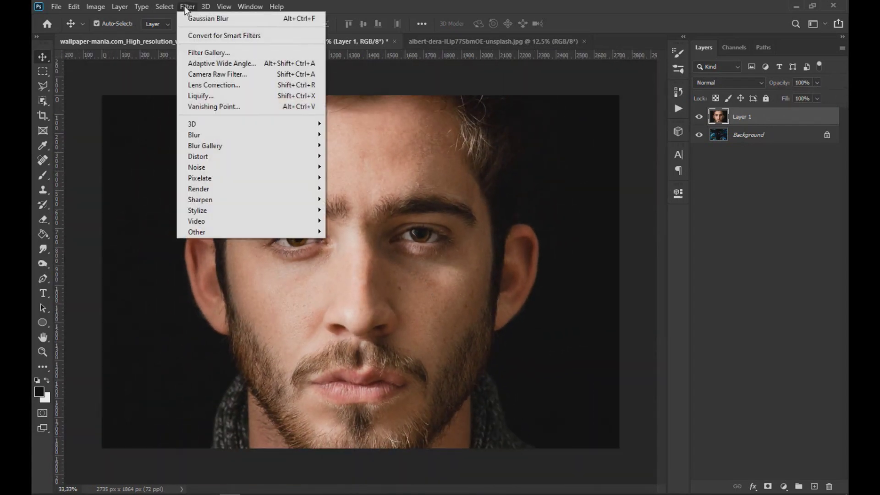
left_click(219, 71)
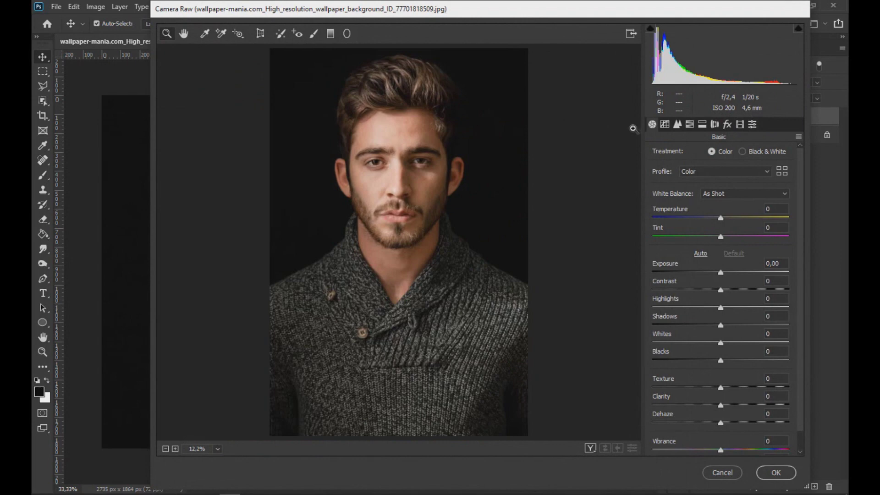
left_click_drag(723, 219, 704, 220)
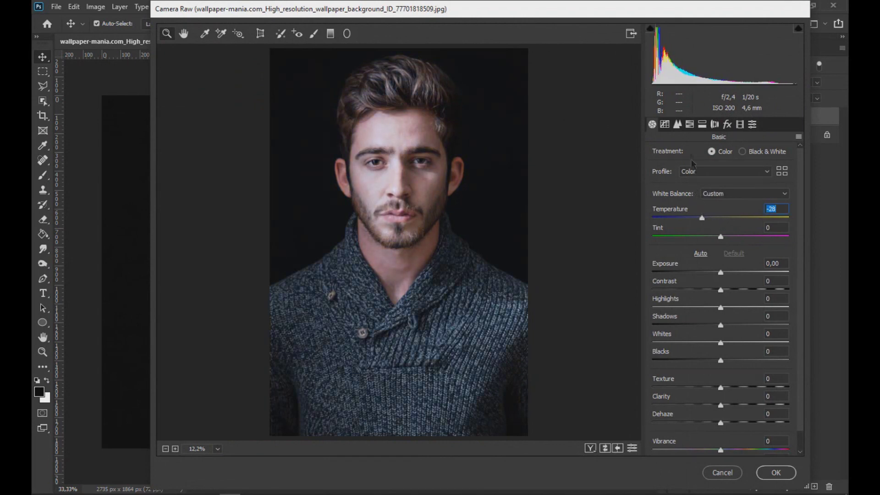
left_click(678, 125)
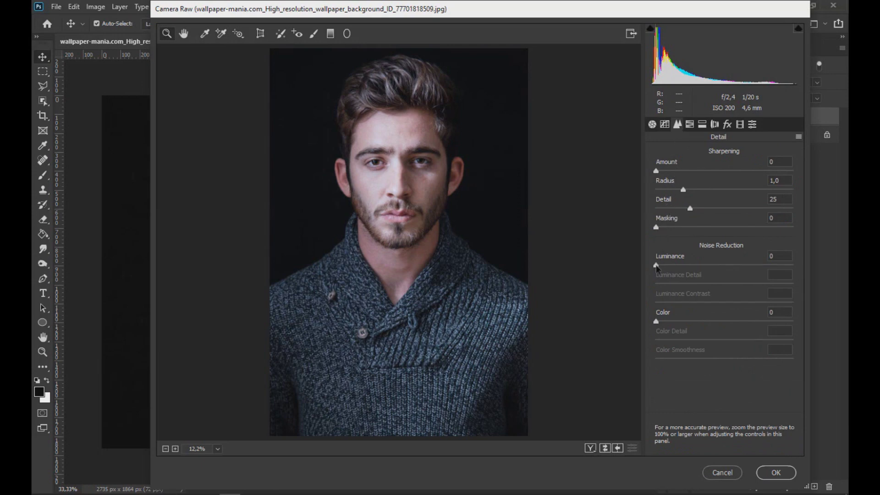
left_click_drag(656, 266, 719, 267)
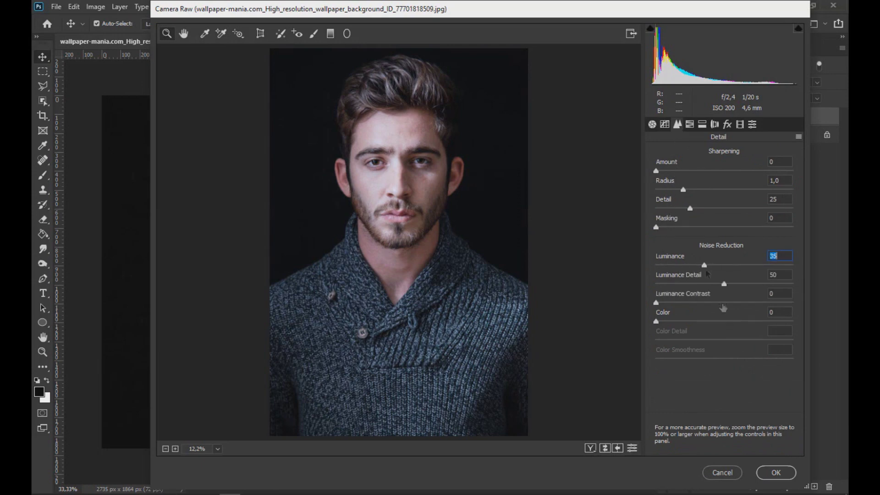
left_click(776, 473)
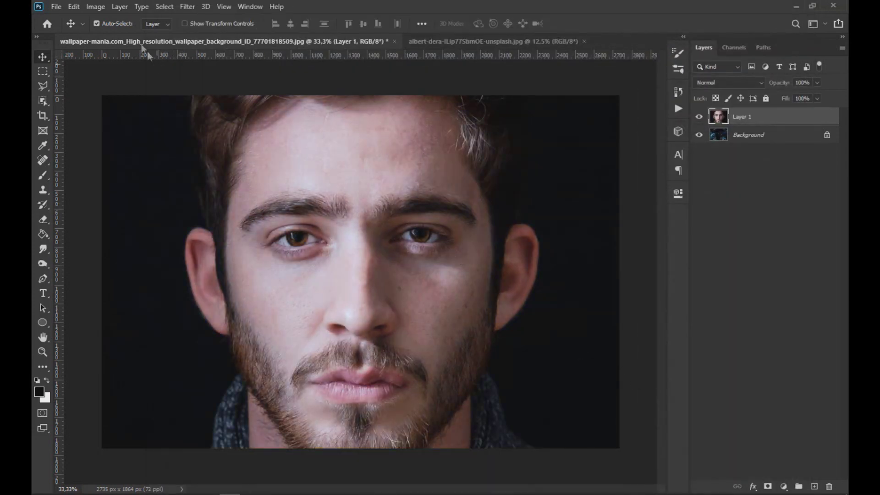
- Lower the portrait layer's saturation with a Hue/Saturation adjustment
left_click(104, 11)
mouse_move(119, 37)
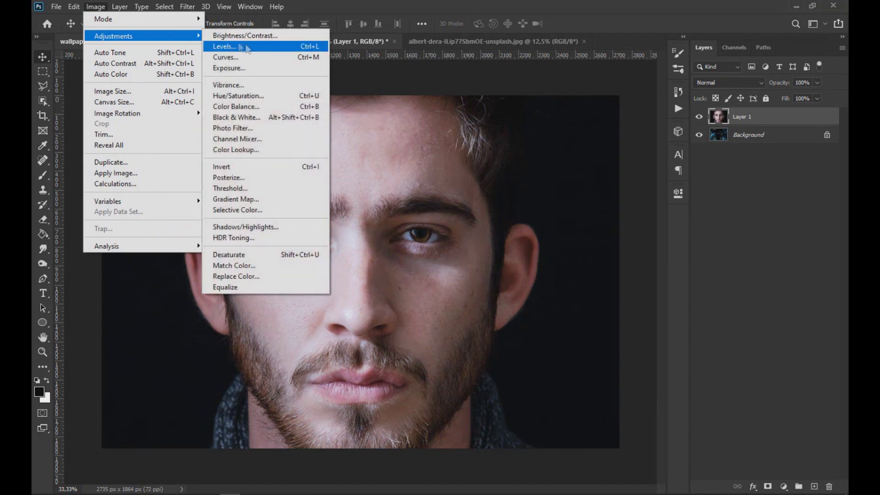
left_click(253, 95)
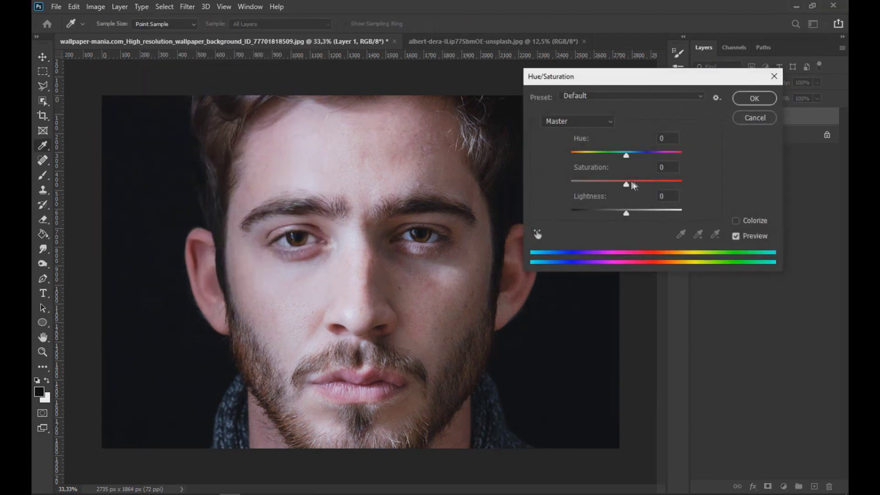
left_click_drag(626, 186, 602, 186)
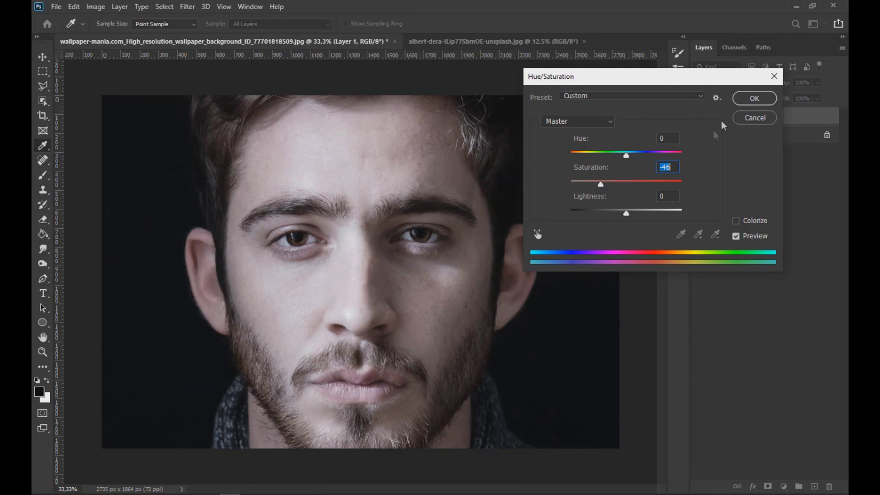
left_click(744, 99)
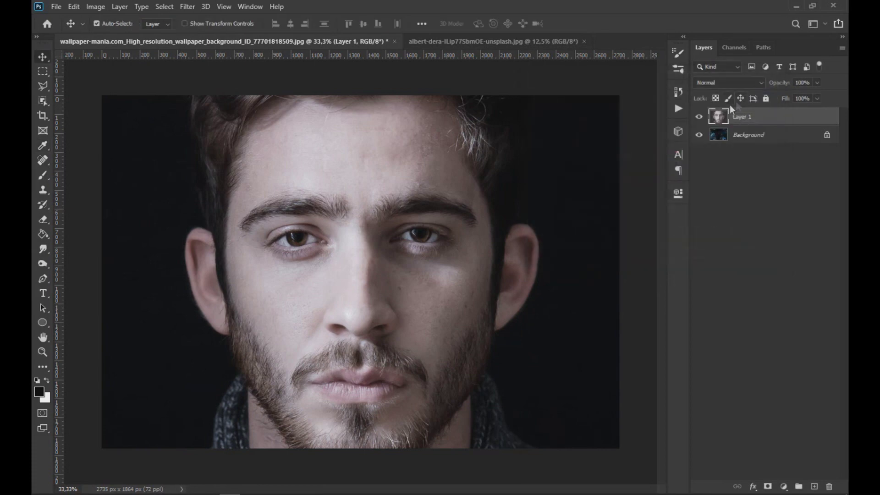
- Darken the portrait with a Curves adjustment pulling input 148 down to output 92
left_click(97, 6)
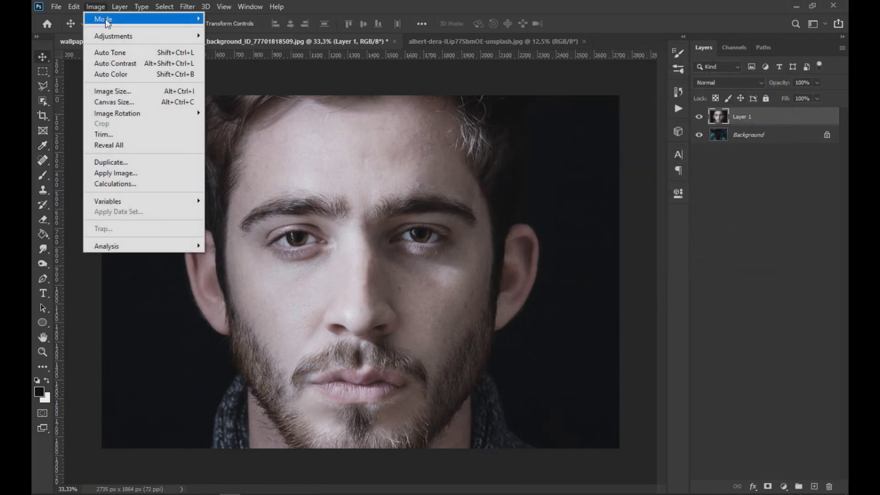
mouse_move(111, 39)
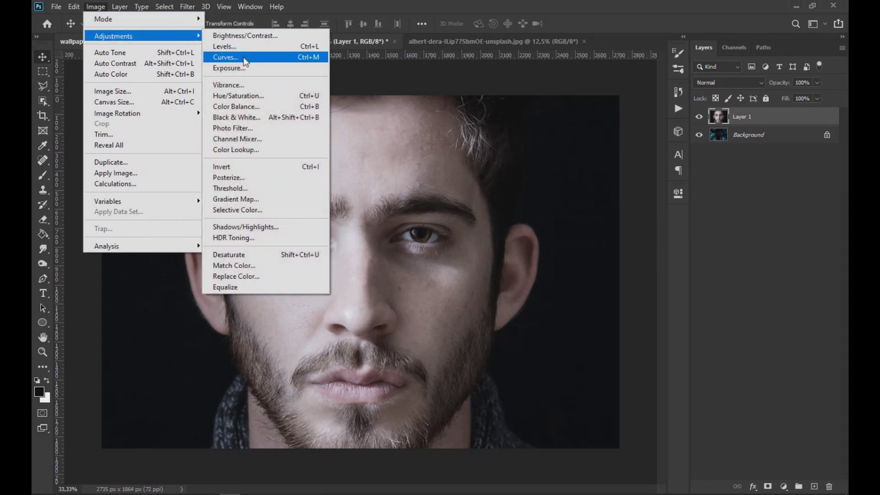
left_click(244, 57)
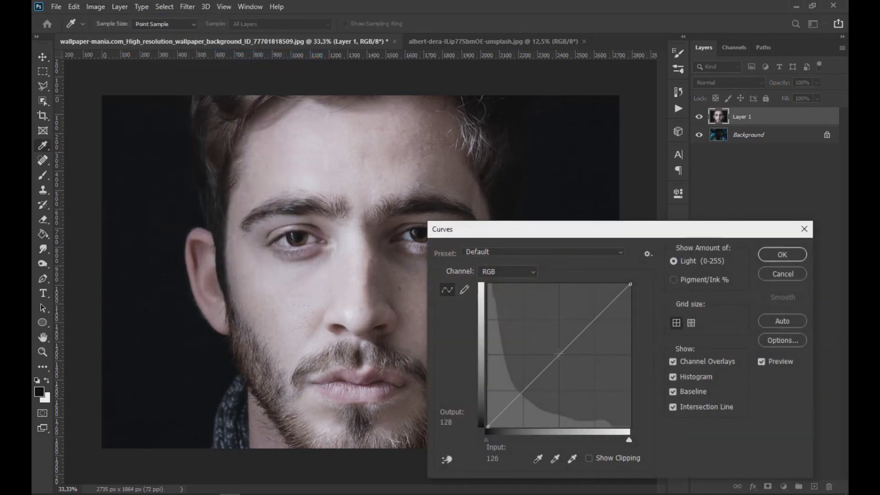
left_click_drag(559, 354, 571, 376)
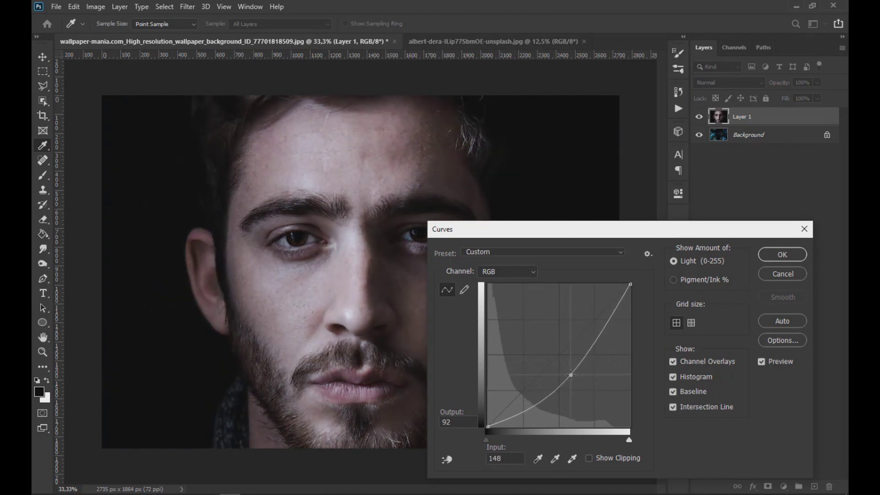
left_click(768, 255)
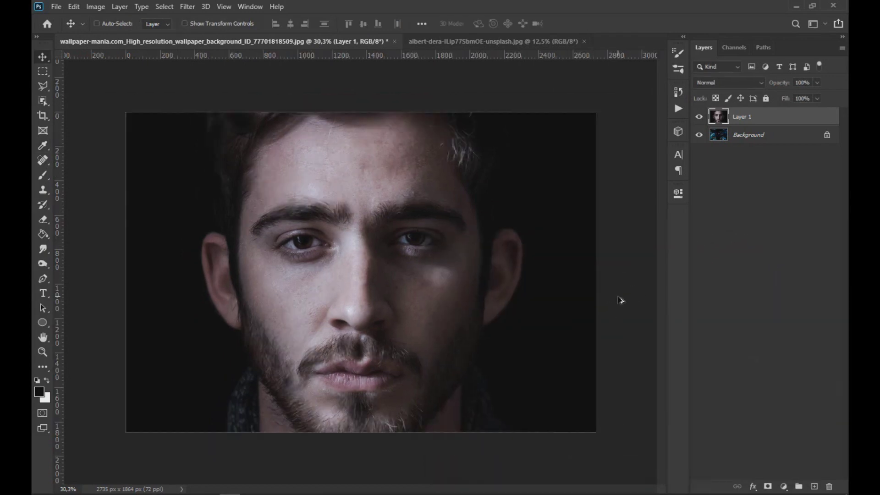
- Add Layer 2 and brush black over the left ear, the scarf and the upper-left hair
left_click(816, 486)
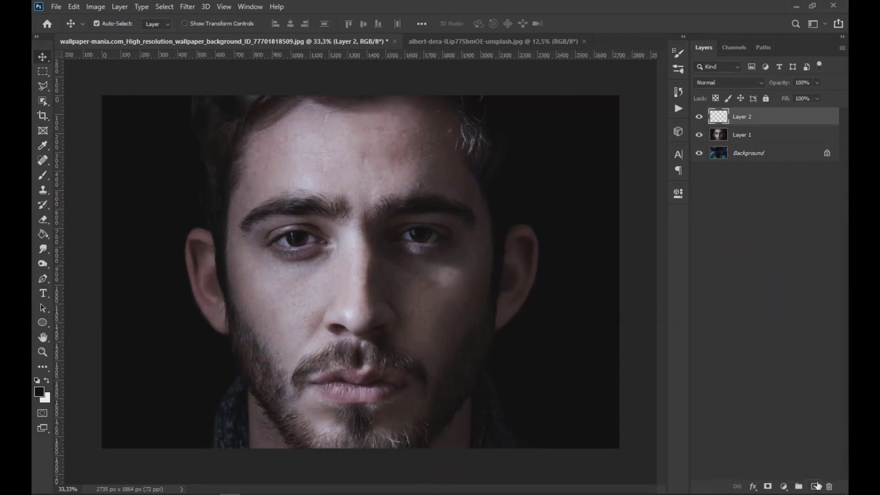
left_click(36, 180)
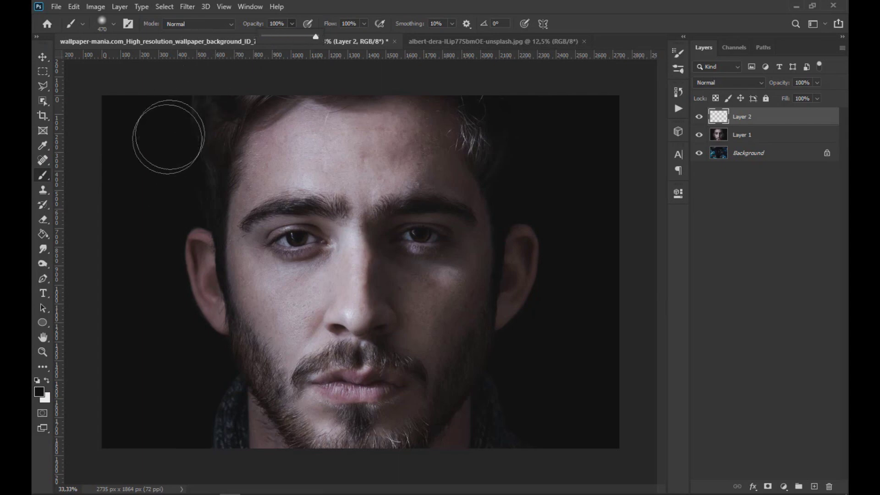
mouse_move(184, 265)
left_mouse_down()
mouse_move(209, 345)
mouse_move(181, 255)
left_mouse_up()
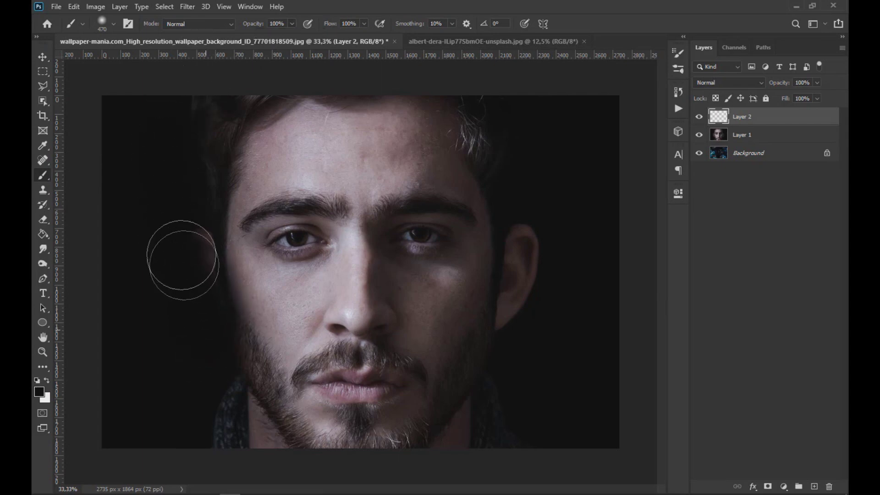
mouse_move(206, 353)
left_mouse_down()
mouse_move(255, 456)
mouse_move(200, 385)
mouse_move(256, 463)
left_mouse_up()
mouse_move(127, 180)
left_mouse_down()
mouse_move(197, 88)
mouse_move(245, 89)
left_mouse_up()
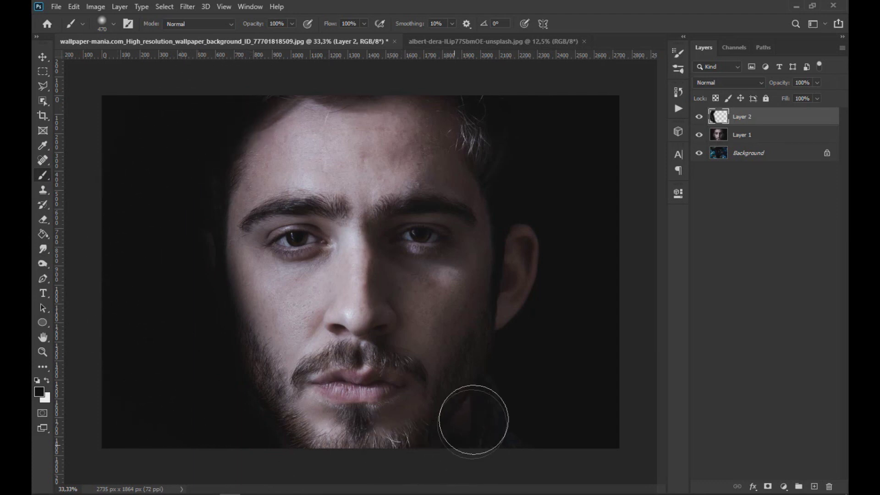
- Paint black over the right ear, then soft 39% opacity strokes over the left hair
mouse_move(514, 344)
left_mouse_down()
mouse_move(544, 139)
mouse_move(579, 102)
left_mouse_up()
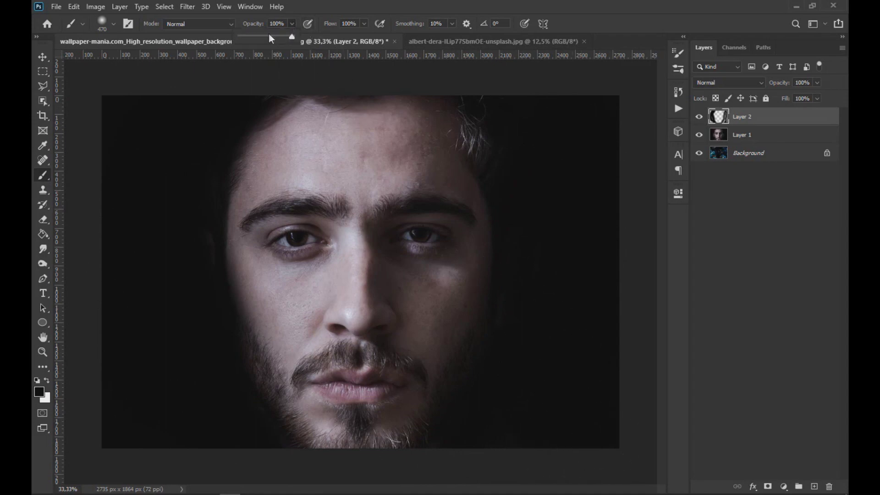
left_click_drag(264, 38, 260, 38)
mouse_move(220, 167)
left_mouse_down()
mouse_move(264, 102)
mouse_move(231, 168)
mouse_move(229, 296)
mouse_move(263, 391)
mouse_move(290, 427)
mouse_move(342, 451)
mouse_move(436, 456)
left_mouse_up()
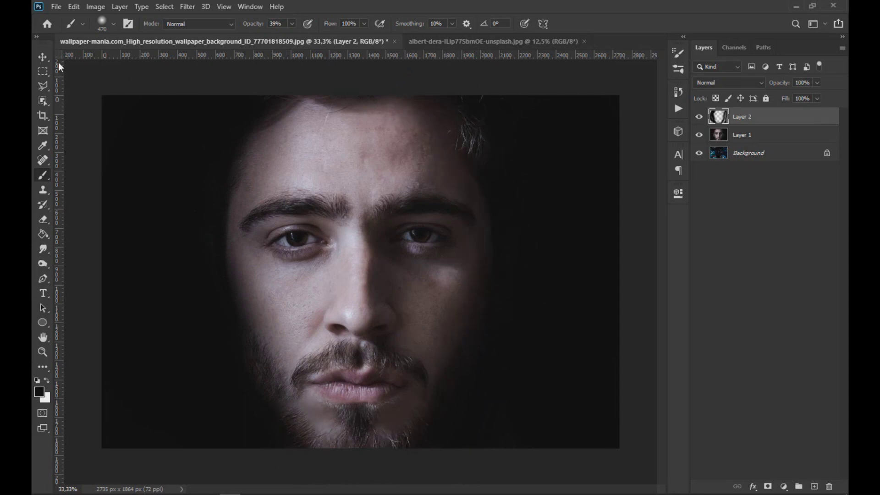
left_click(45, 56)
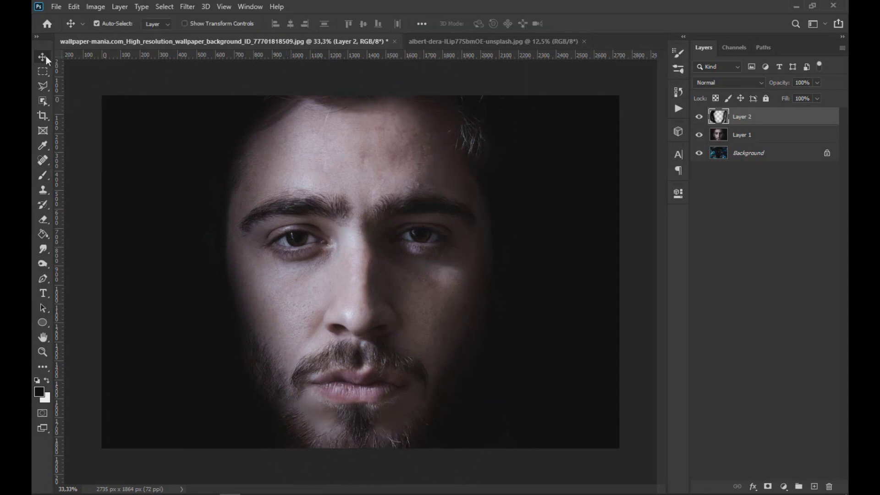
left_click(188, 8)
- Apply a Gaussian Blur with a 135,9 px radius to Layer 2
mouse_move(235, 134)
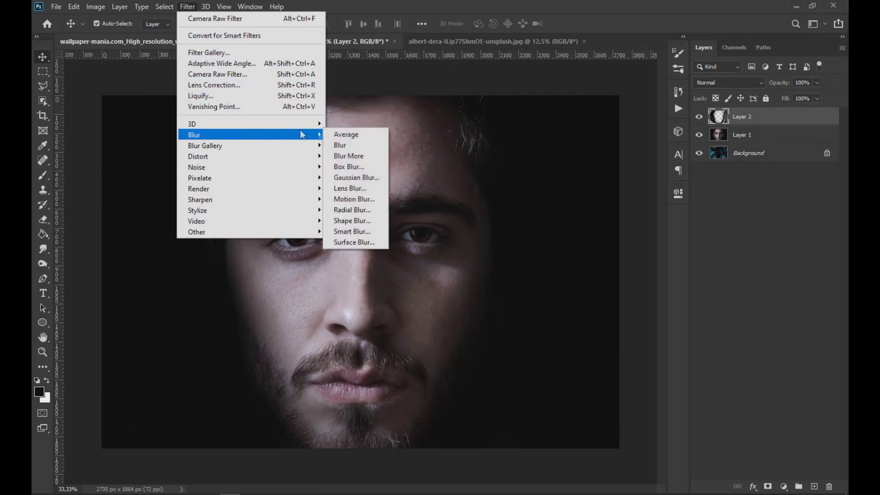
left_click(357, 177)
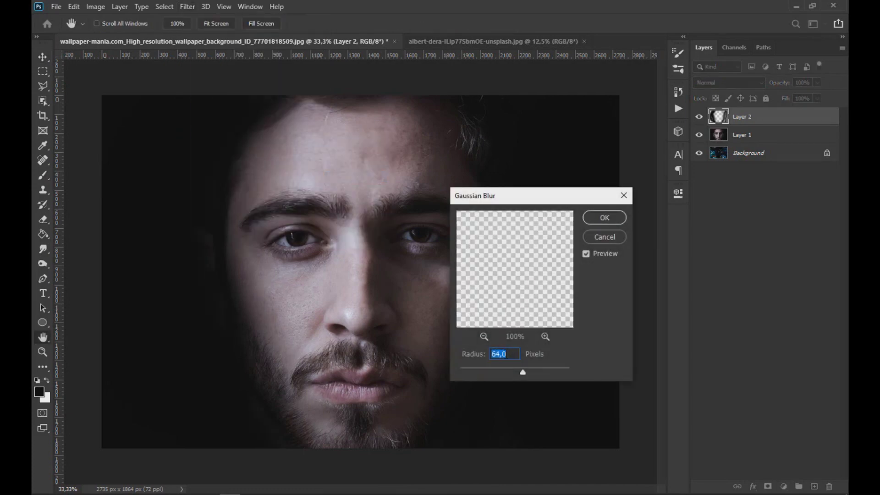
mouse_move(554, 371)
left_mouse_down()
mouse_move(525, 371)
mouse_move(538, 373)
left_mouse_up()
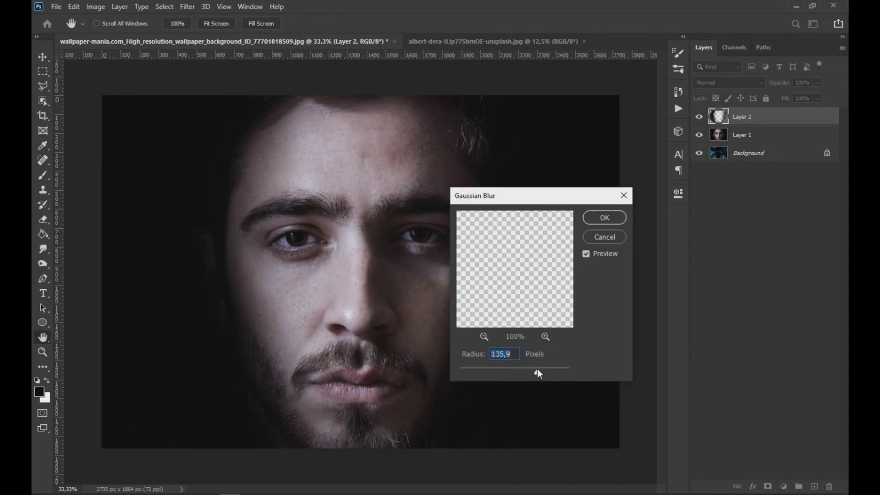
left_click(595, 219)
scroll(394, 240, "down", 3)
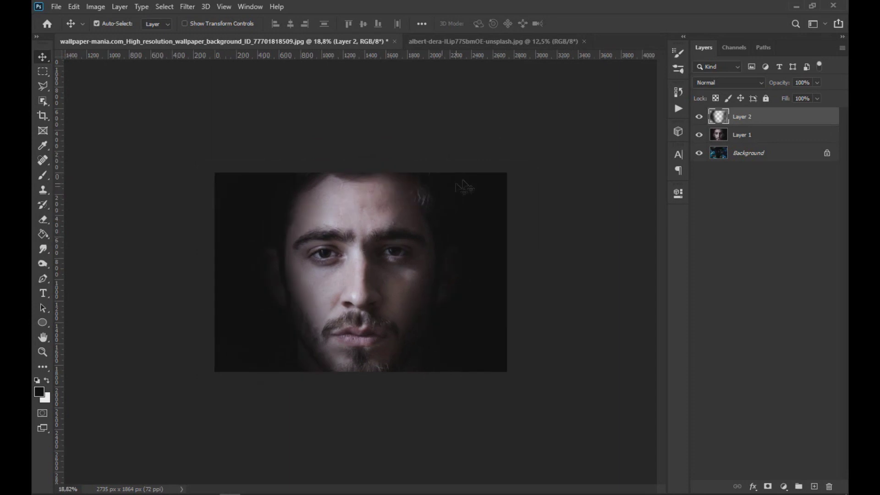
- Duplicate the Background layer twice, with the copies moved to the top of the layer stack
left_click(717, 158)
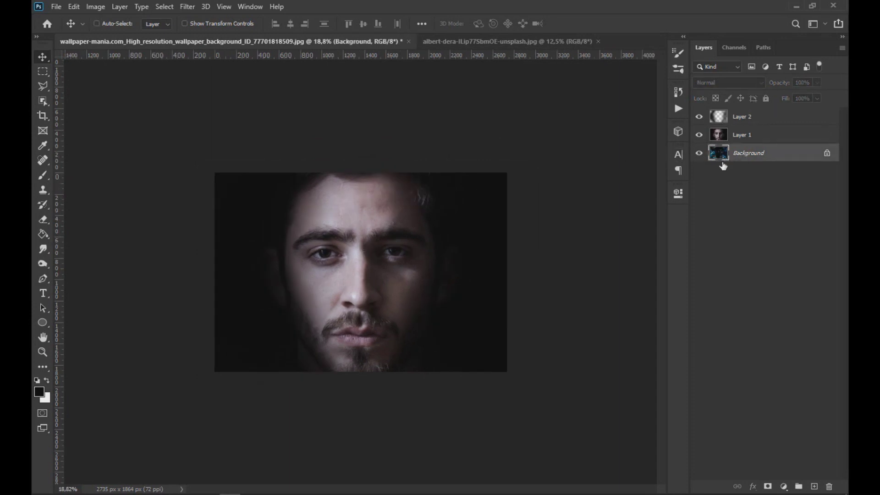
key("ctrl+j")
left_click_drag(725, 156, 747, 116)
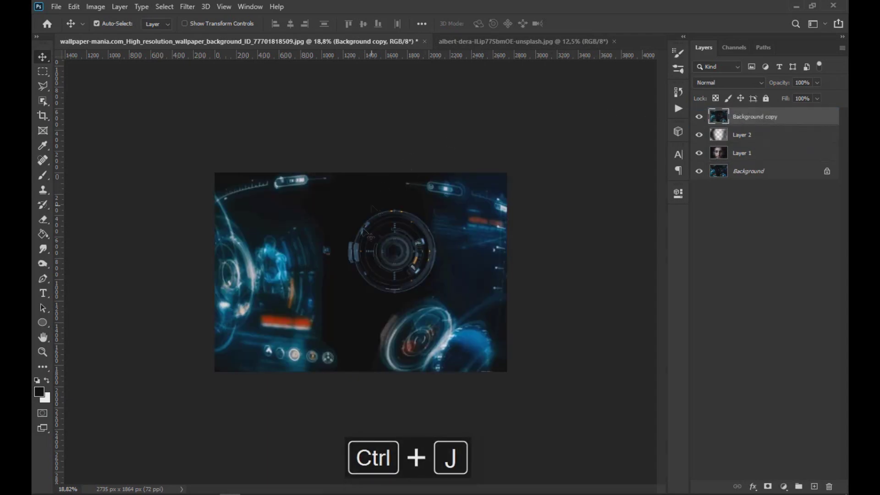
scroll(367, 257, "up", 5)
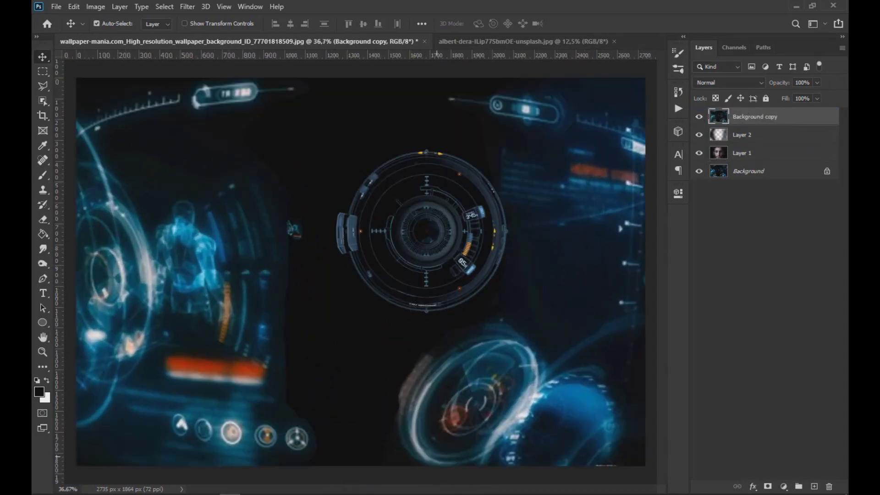
key("ctrl+j")
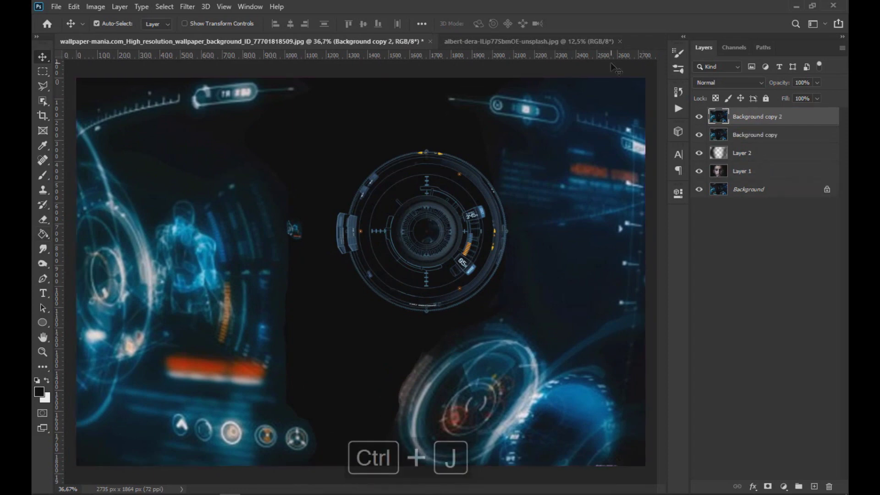
- Hide Background copy 2 and set Background copy's blend mode to Lighten
left_click(698, 118)
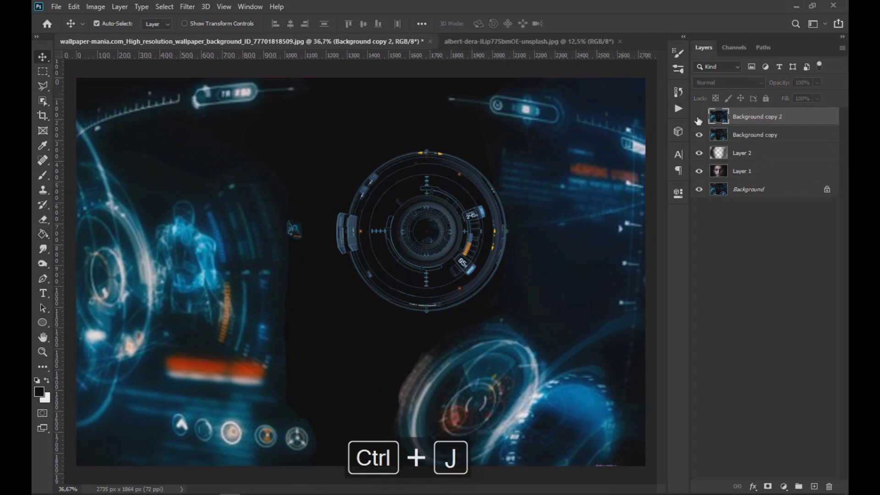
left_click(737, 138)
left_click(737, 81)
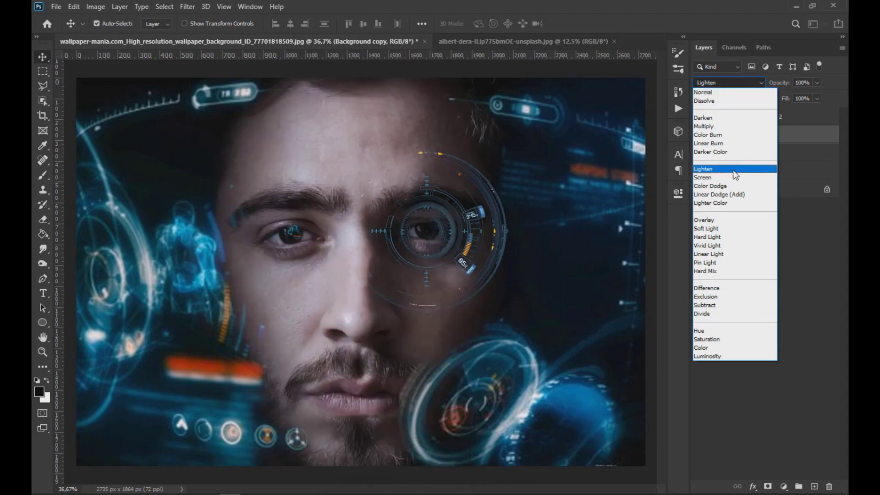
left_click(735, 170)
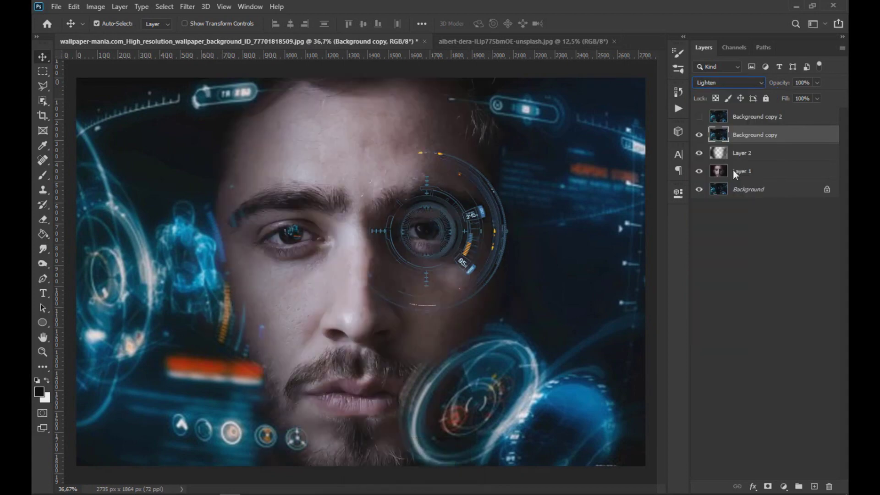
- Show Background copy 2 again and set its blend mode to Screen
left_click(744, 117)
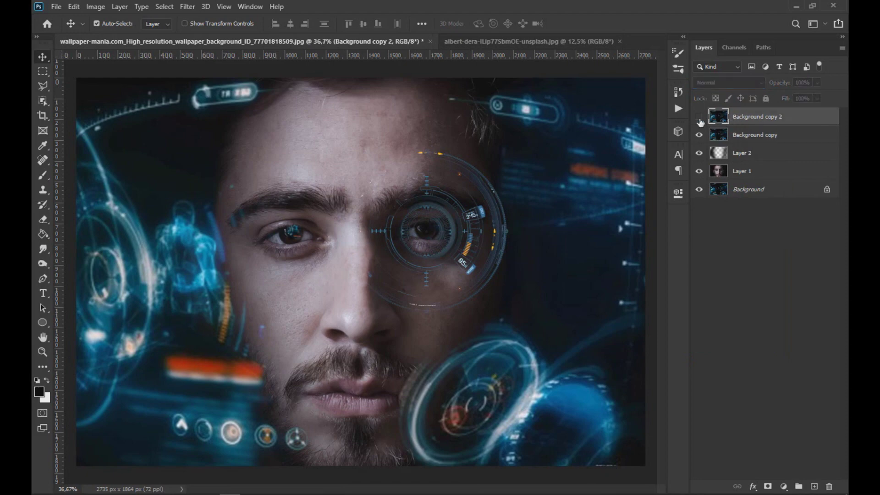
left_click(700, 116)
left_click(733, 82)
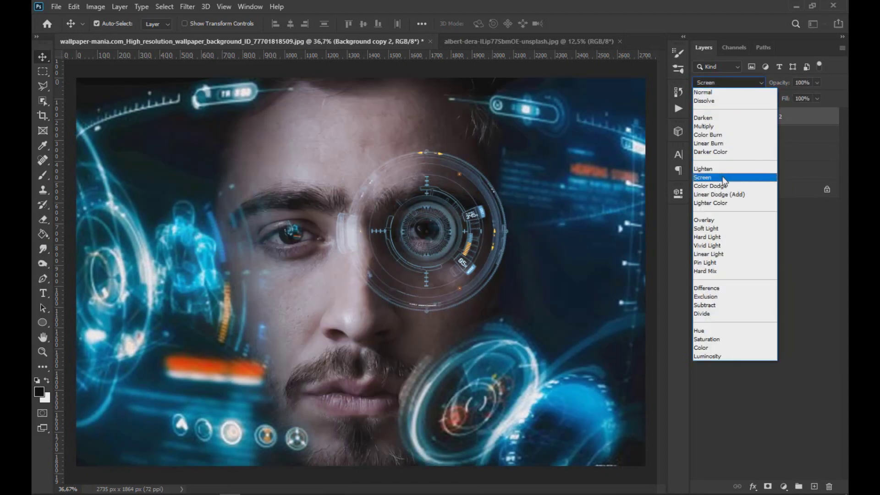
left_click(723, 178)
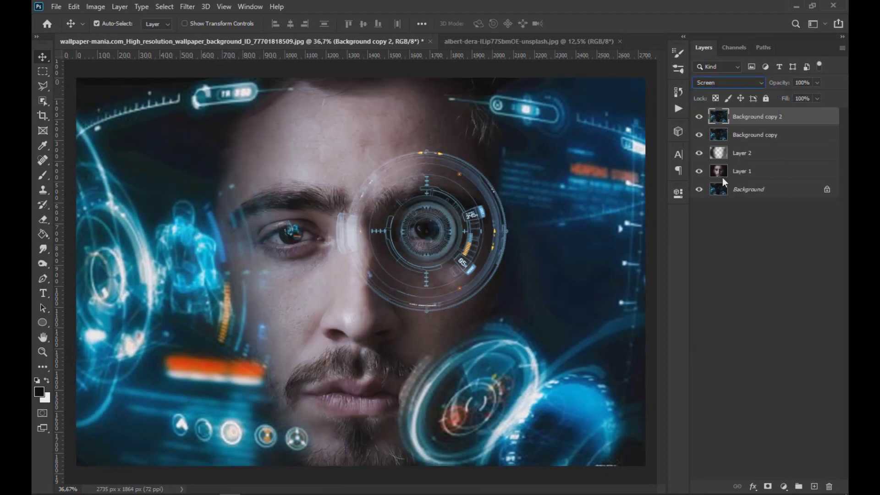
- Add a layer mask to Background copy 2 and paint it at 77% over the left eye and nose
left_click(768, 487)
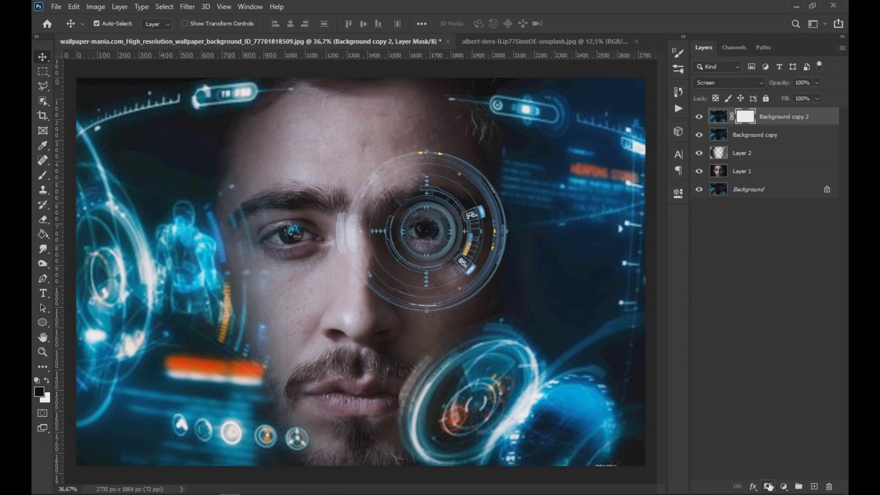
left_click(42, 175)
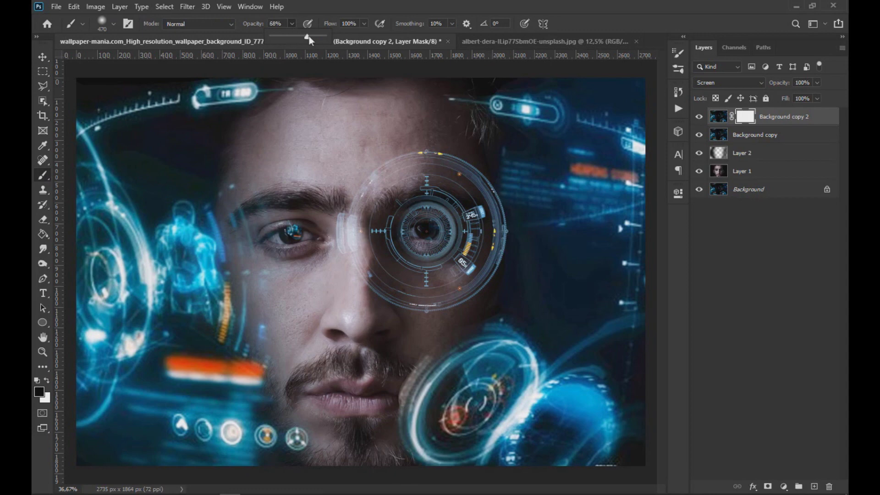
left_click_drag(309, 37, 312, 35)
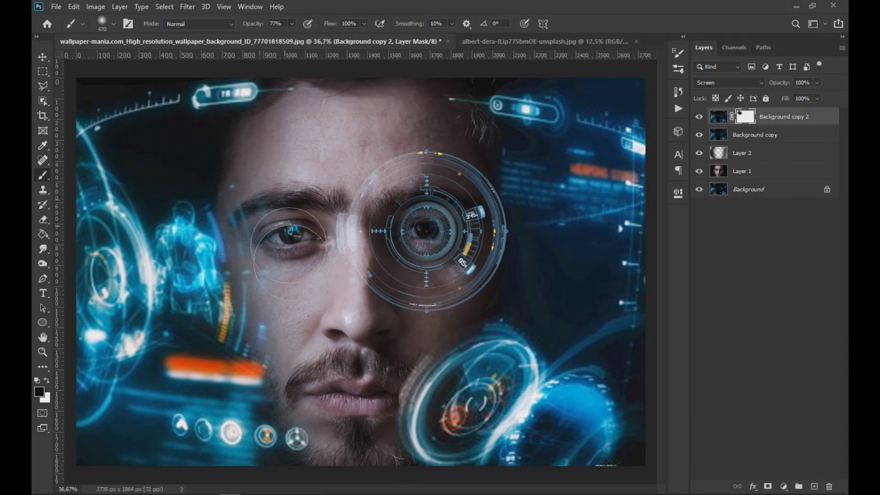
mouse_move(290, 253)
left_mouse_down()
mouse_move(305, 398)
mouse_move(339, 398)
mouse_move(341, 416)
mouse_move(314, 369)
mouse_move(311, 325)
mouse_move(329, 318)
left_mouse_up()
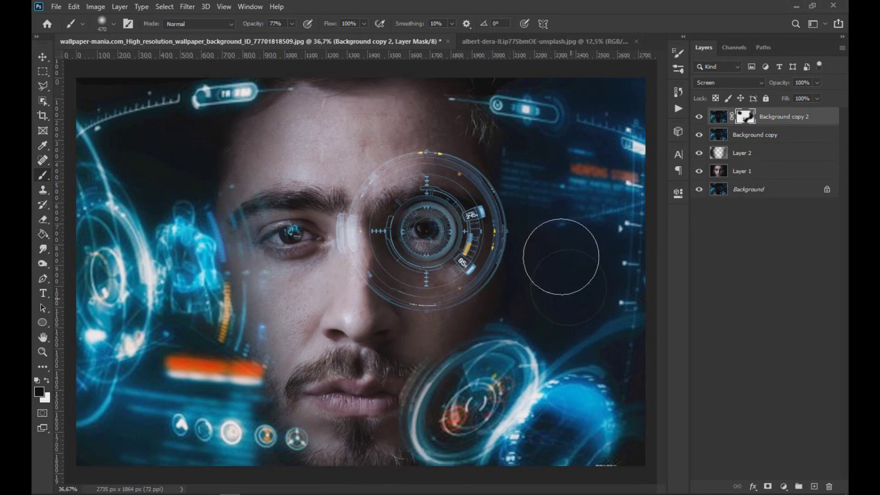
- Toggle Background copy 2's visibility to compare the image with and without the masked HUD
scroll(550, 236, "down", 2)
scroll(281, 406, "up", 3)
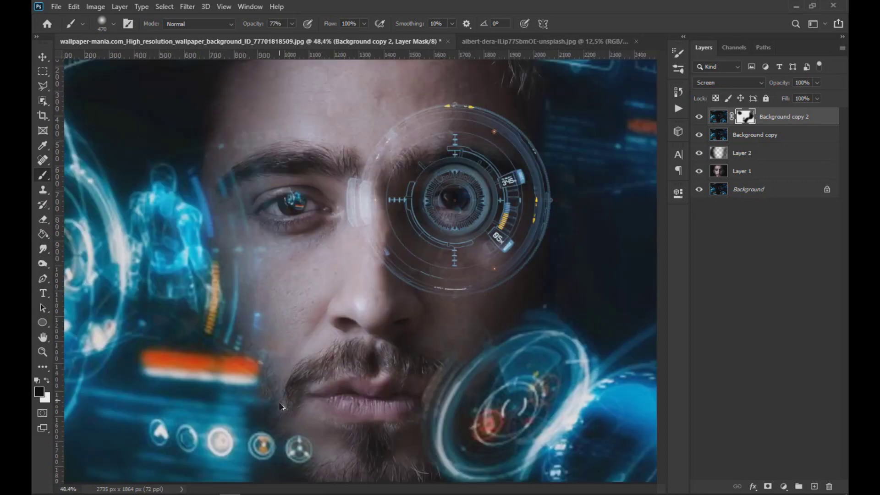
scroll(281, 406, "up", 2)
scroll(285, 277, "up", 2)
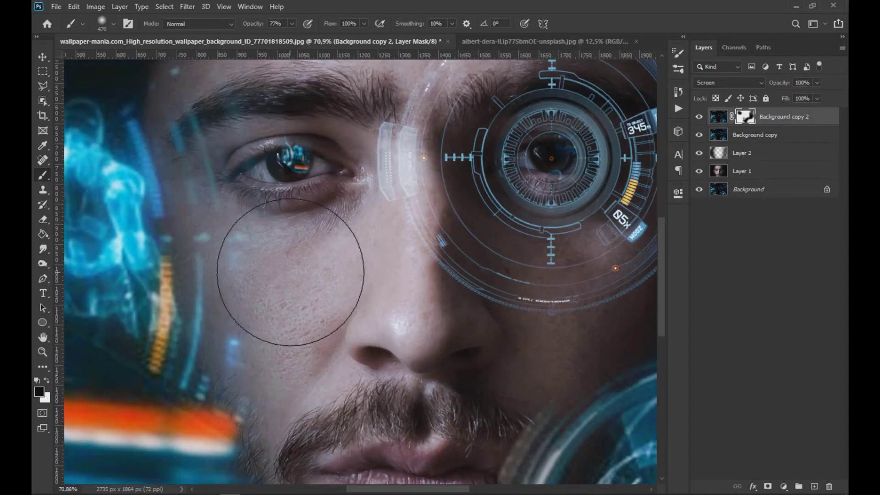
scroll(275, 257, "down", 5)
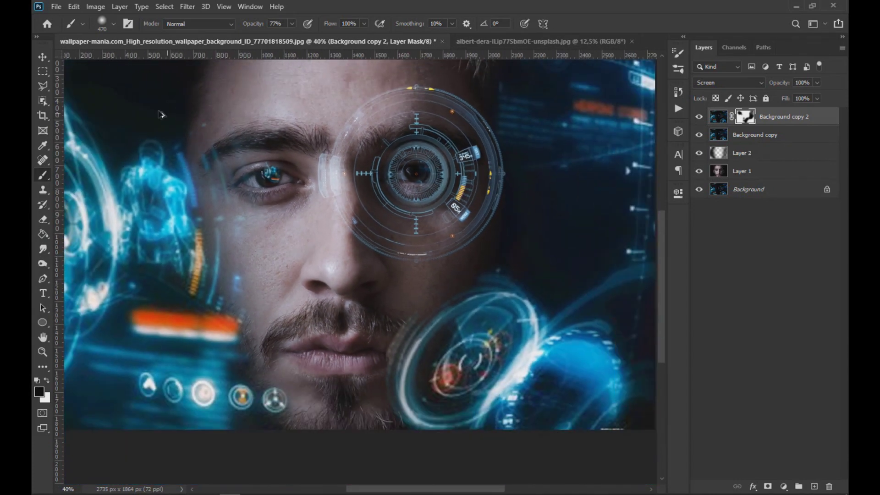
scroll(458, 114, "down", 2)
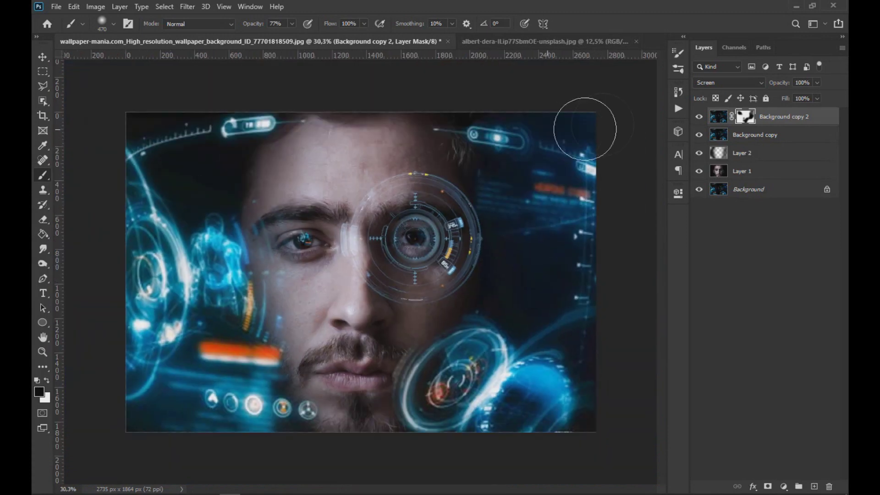
left_click(699, 118)
left_click(699, 118)
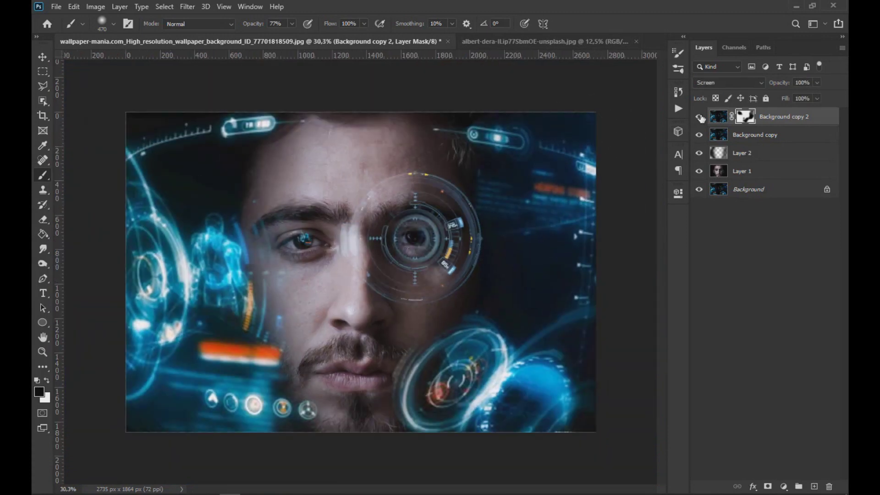
left_click(700, 117)
left_click(700, 117)
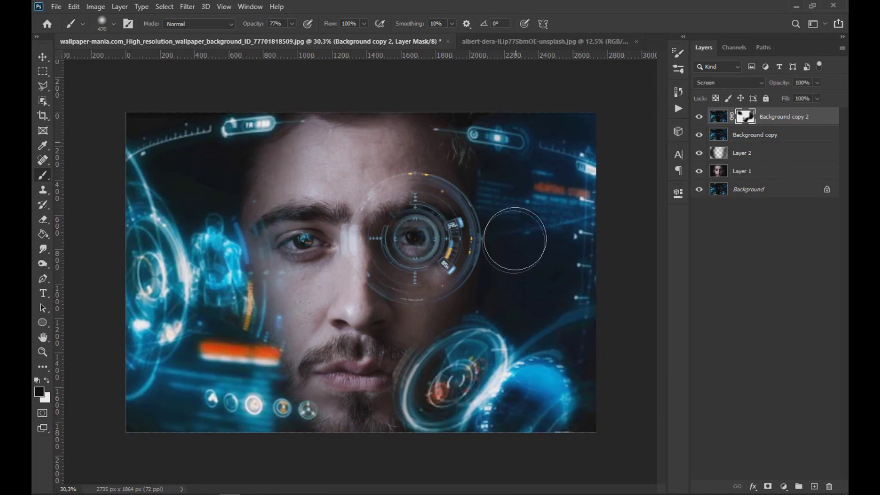
- Set the brush opacity to 91%, then zoom out and deselect the layers
left_click(292, 23)
left_click_drag(294, 36, 299, 36)
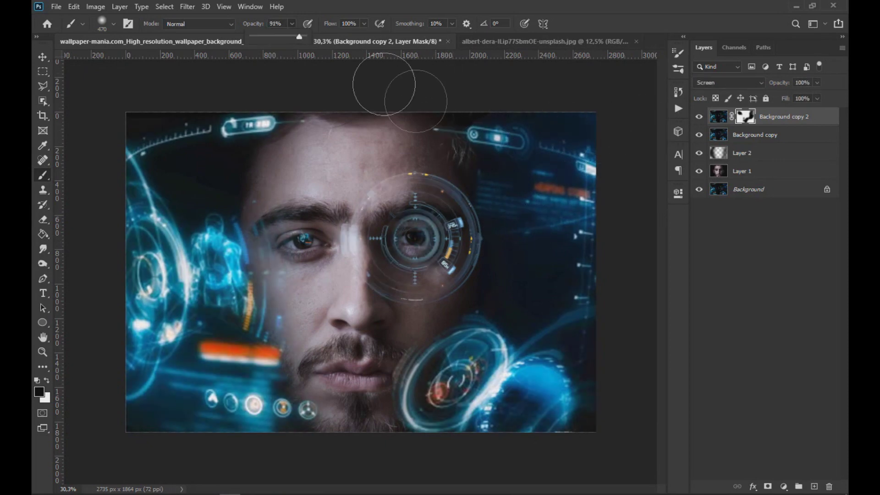
key("Return")
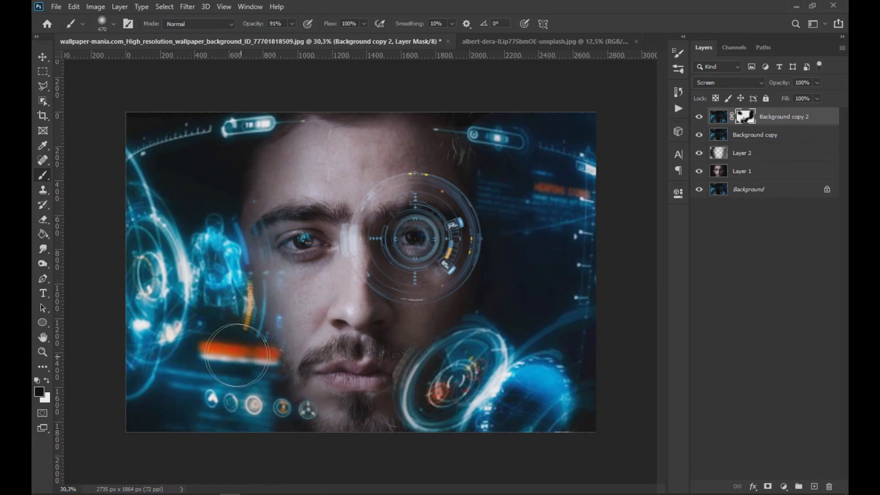
key("ctrl+minus")
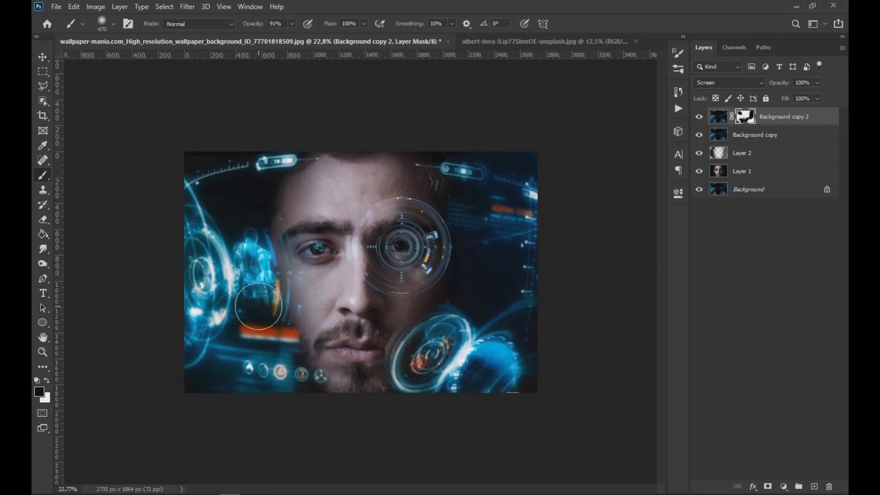
left_click(44, 55)
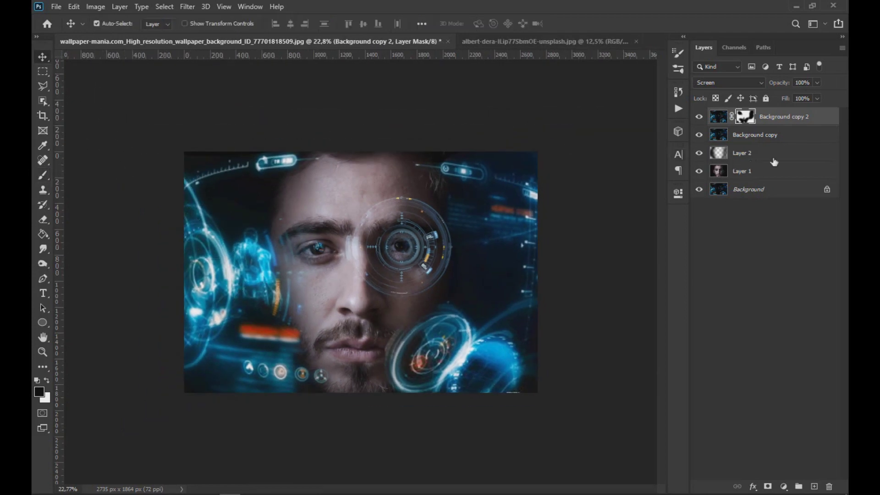
left_click(606, 210)
scroll(644, 229, "up", 3)
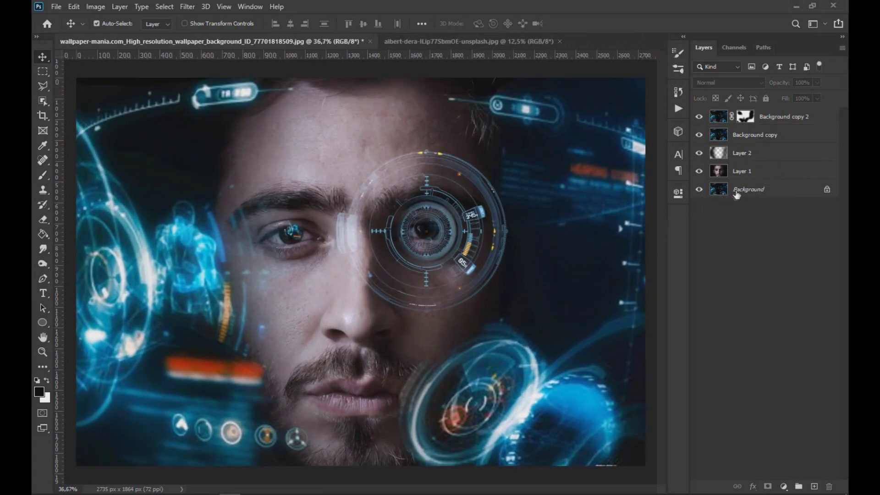
- Start Match Color on Layer 1 using the HUD wallpaper's Background copy 2 as source
left_click(753, 176)
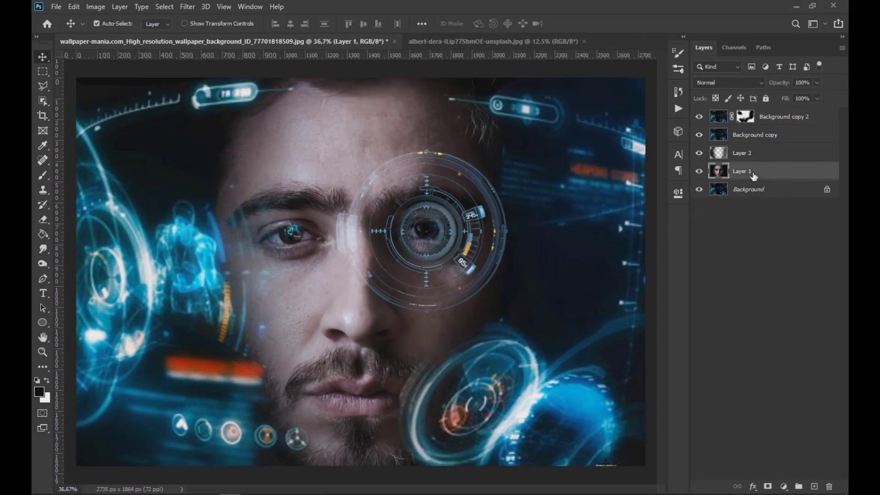
left_click(96, 9)
mouse_move(120, 40)
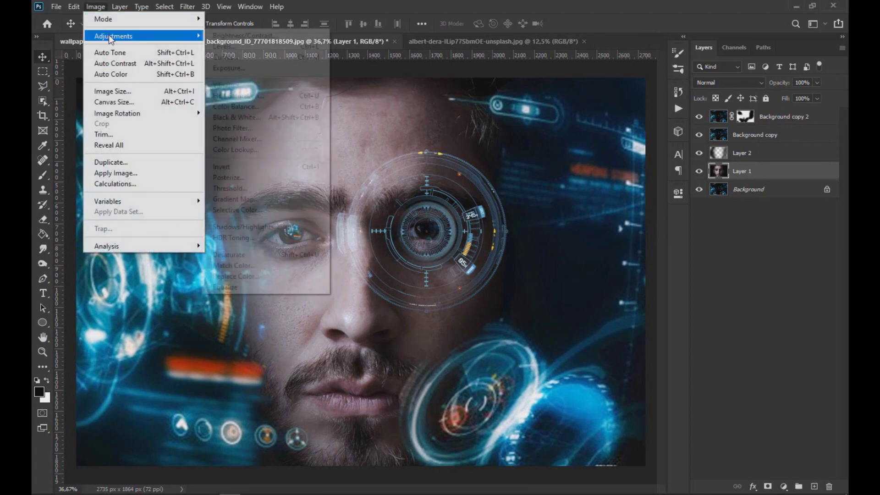
left_click(234, 266)
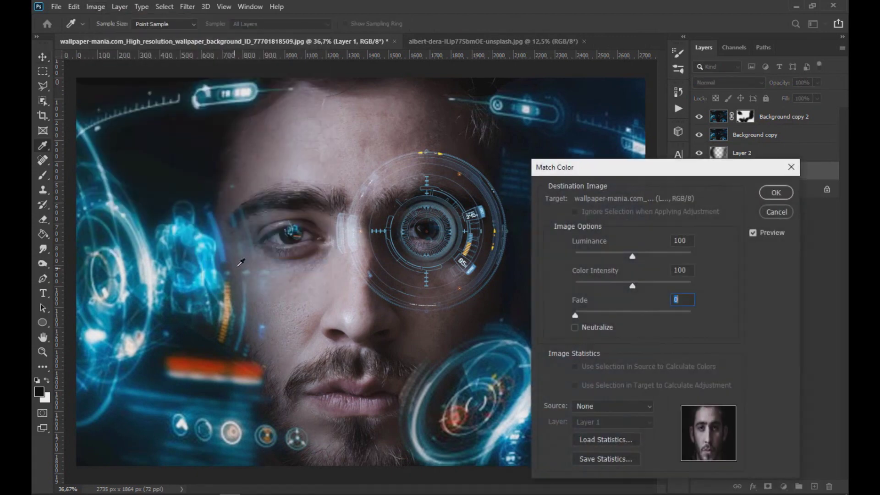
left_click(638, 407)
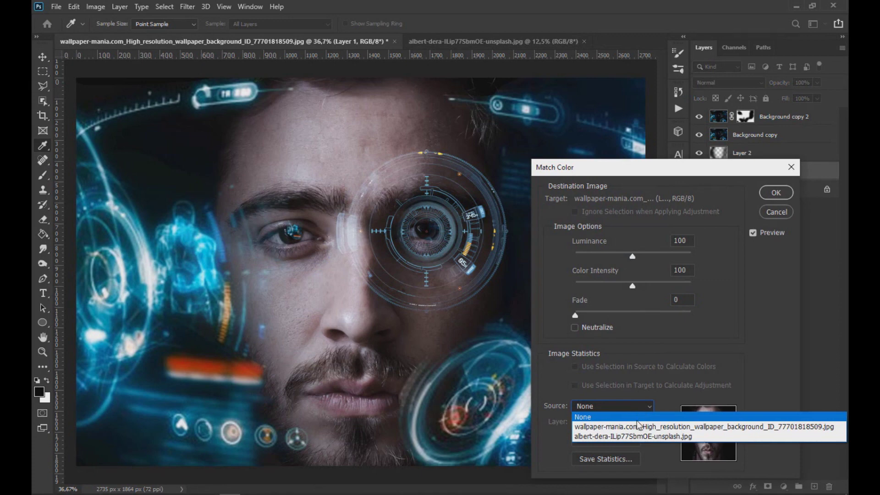
left_click(637, 426)
left_click(633, 422)
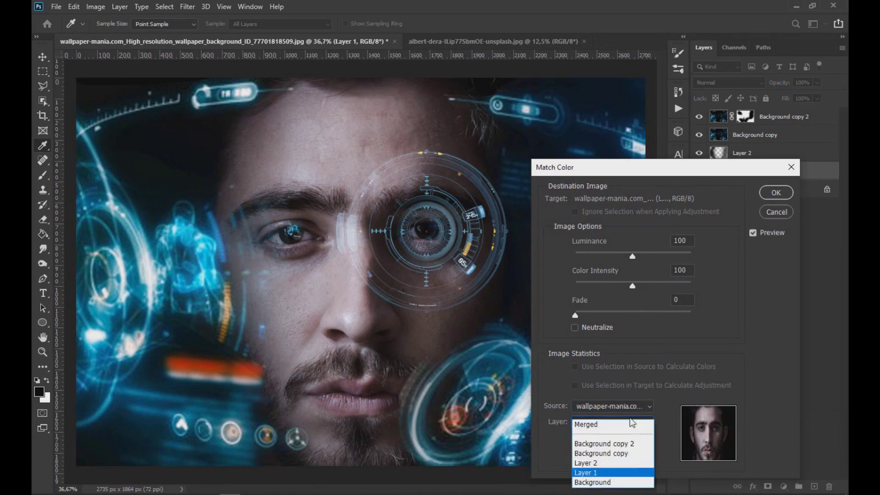
left_click(628, 442)
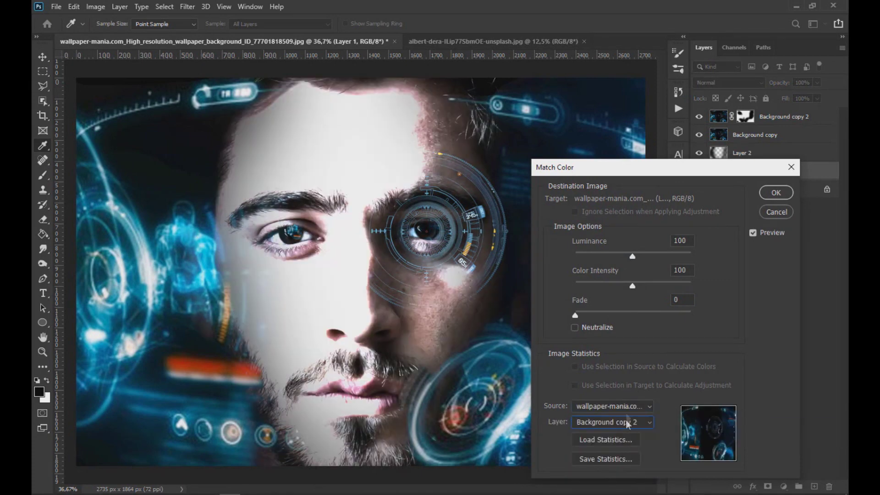
- Switch the source to Background copy with Fade 74, Luminance 15, Color Intensity 91, and apply
left_click_drag(571, 321, 639, 323)
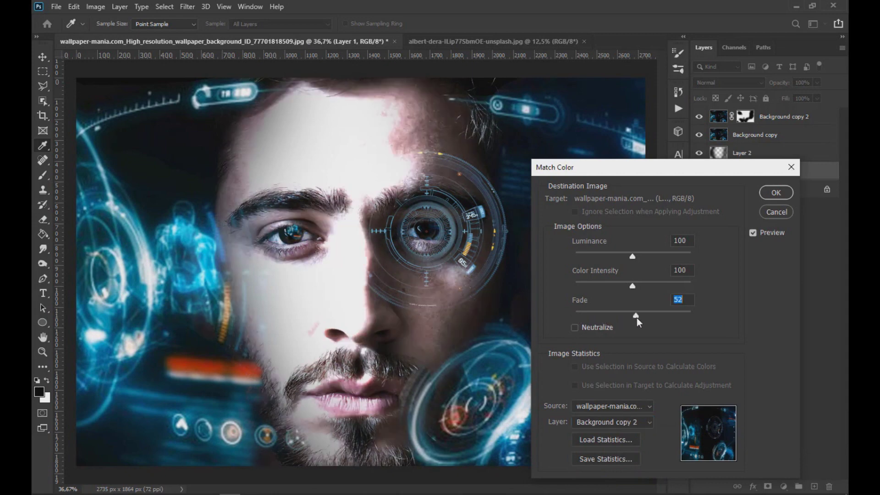
left_click(616, 427)
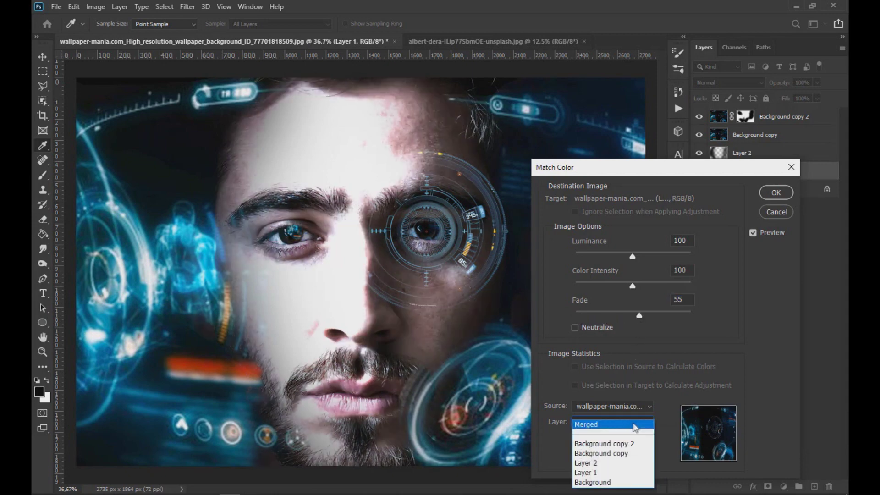
left_click(626, 450)
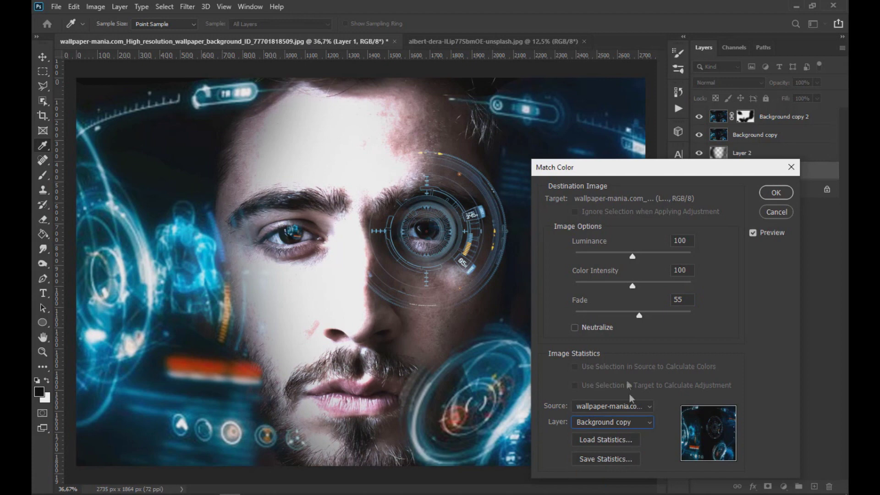
left_click_drag(638, 321, 661, 321)
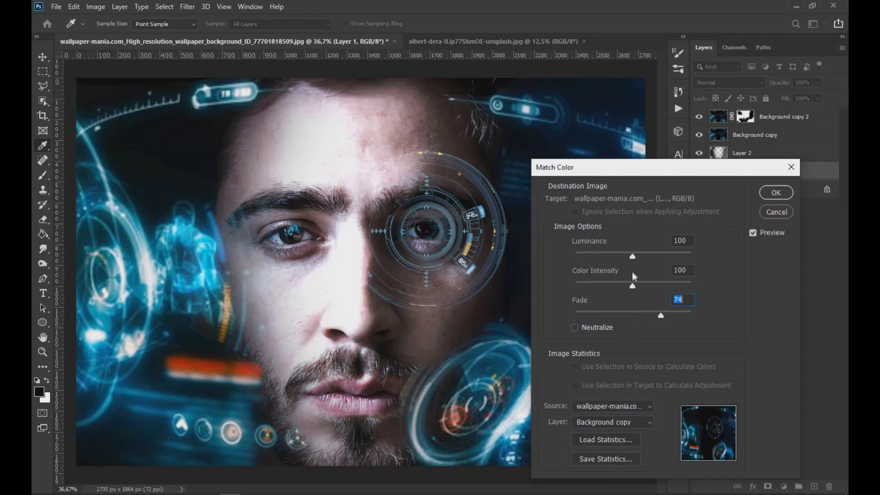
left_click_drag(633, 258, 584, 255)
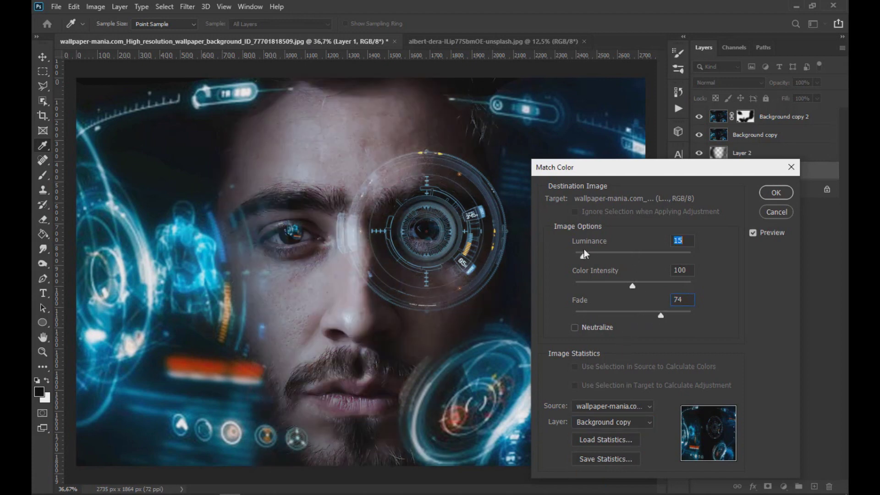
left_click_drag(634, 286, 619, 295)
left_click(776, 193)
key("v")
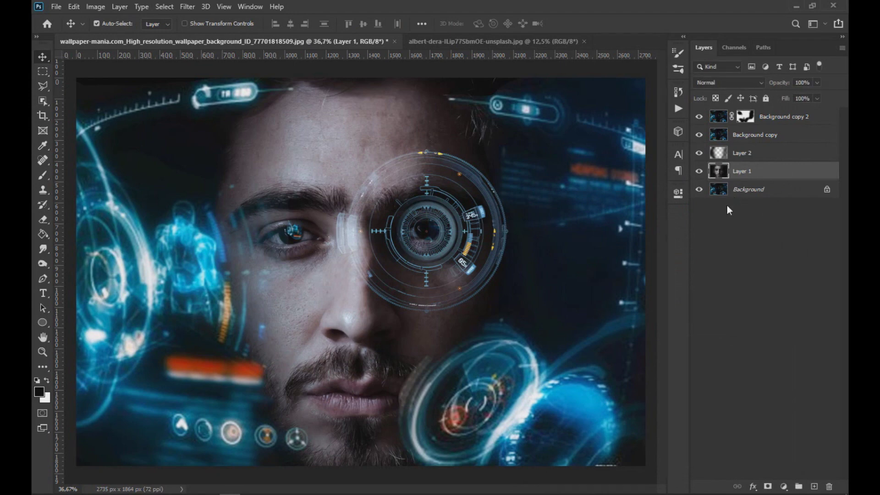
- Select the Background copy 2 HUD layer and zoom back in on the eye area
scroll(526, 208, "down", 1)
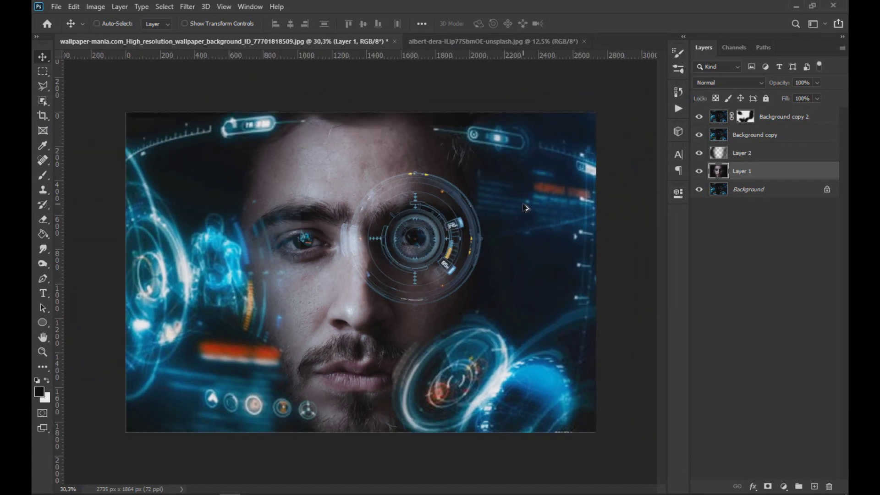
left_click(723, 123)
scroll(502, 242, "up", 3)
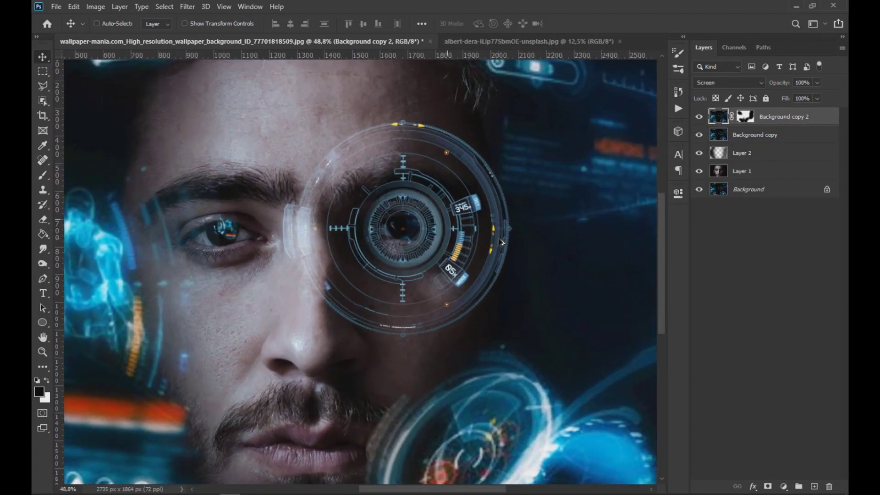
- Apply a Gaussian Blur with radius about 4,2 pixels to the HUD layer
left_click(194, 8)
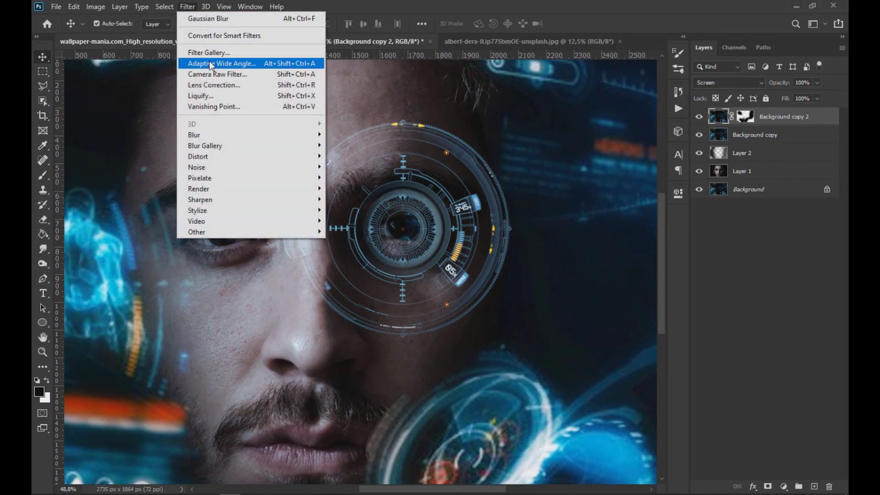
mouse_move(218, 135)
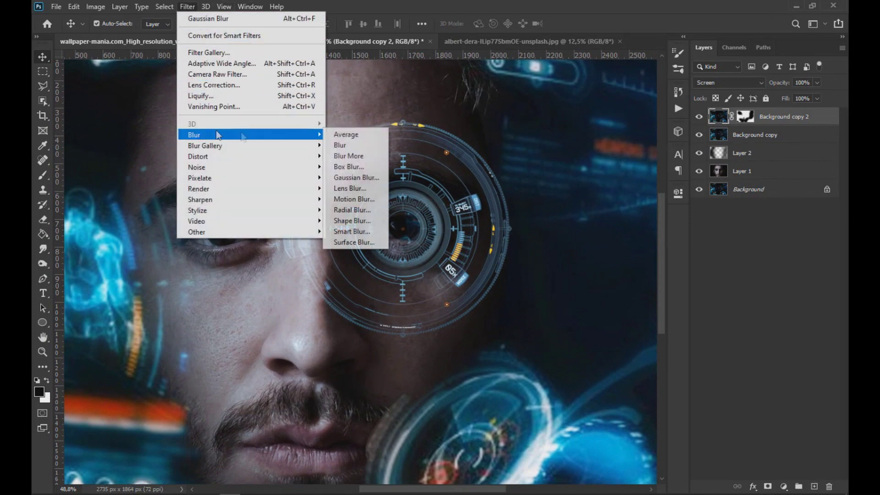
left_click(364, 178)
left_click(486, 372)
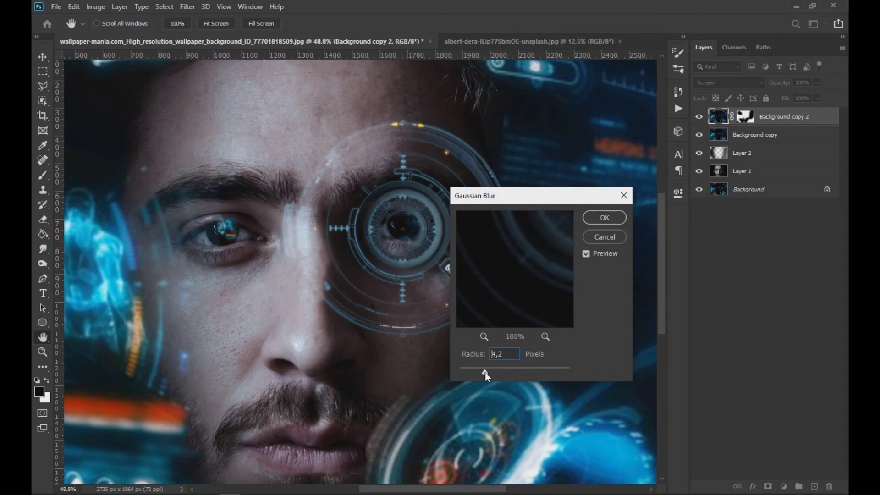
left_click(601, 219)
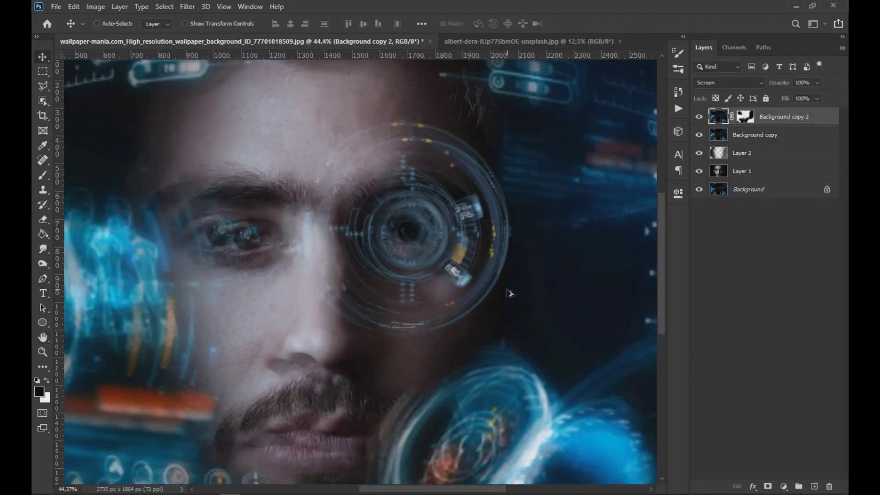
scroll(507, 294, "down", 2)
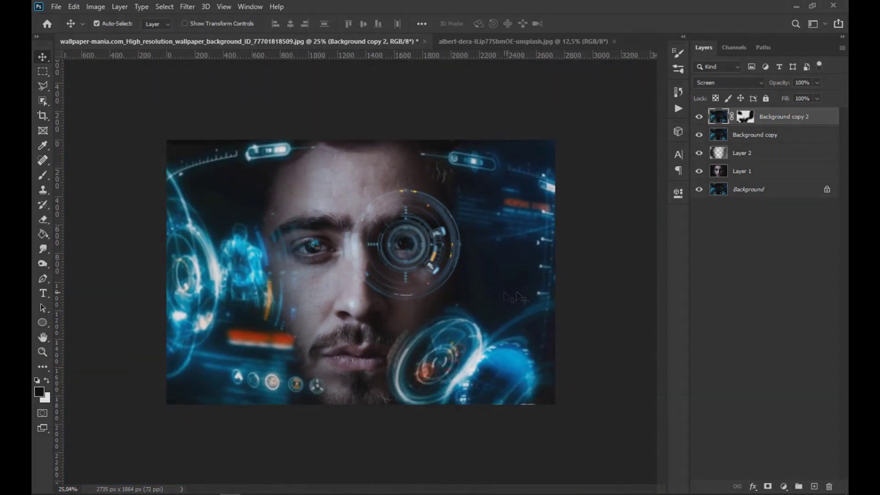